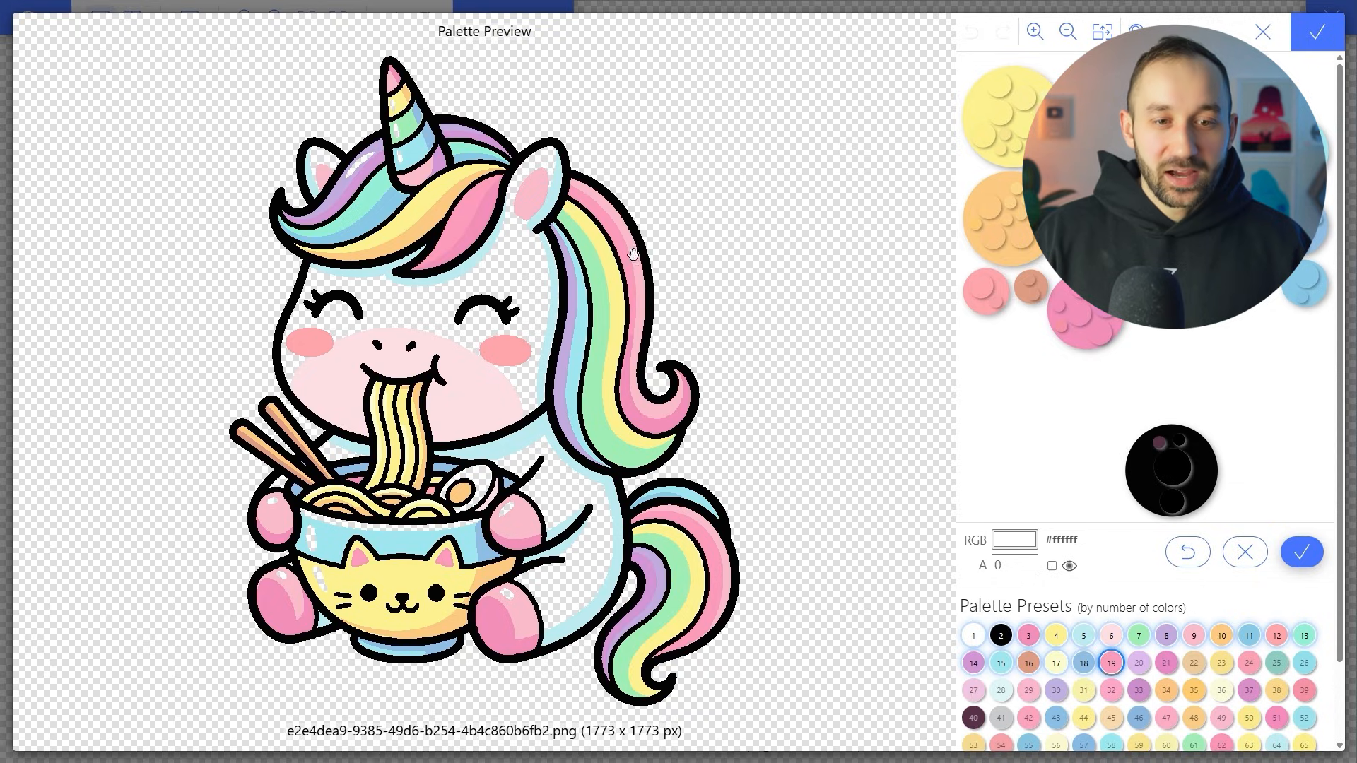
# - Toggle the white #ffffff palette colour to compare, leave it transparent, and apply the palette
pyautogui.click(1053, 566)
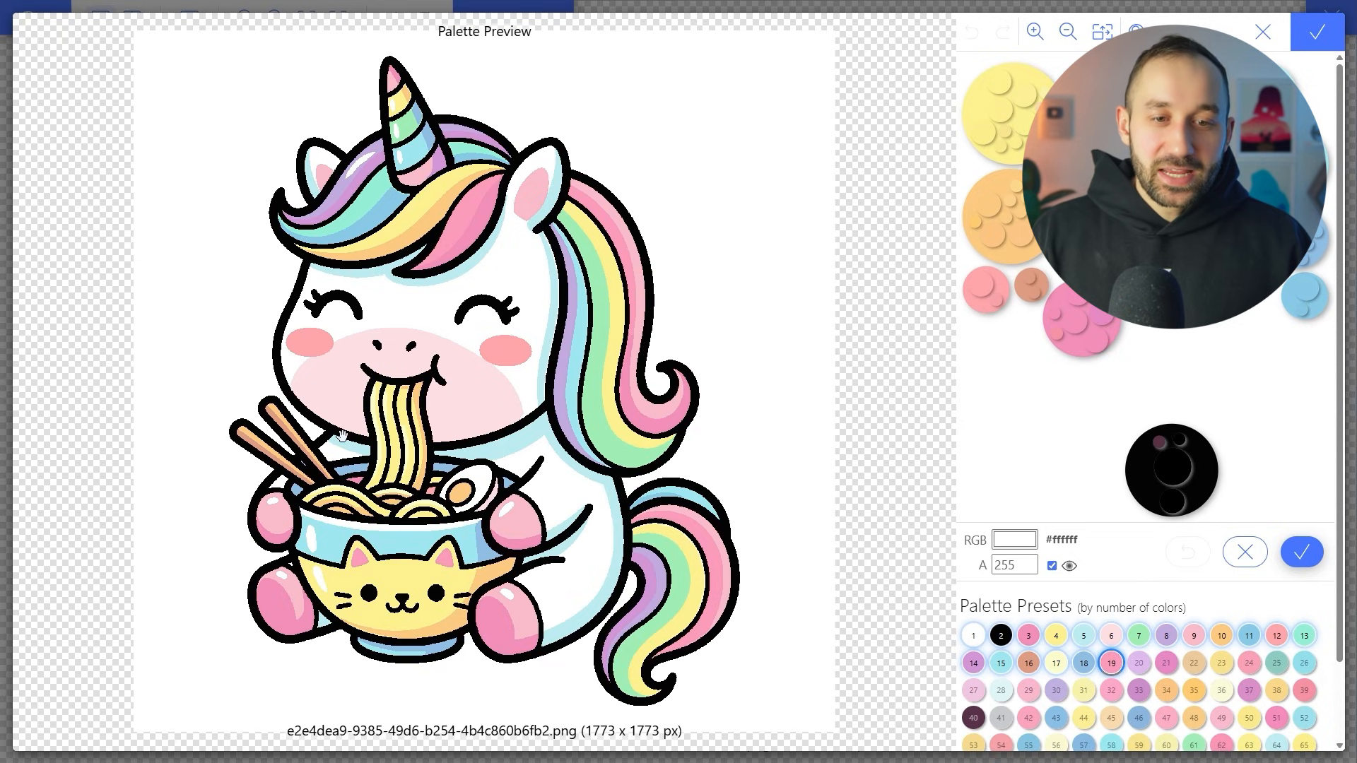
pyautogui.click(1053, 564)
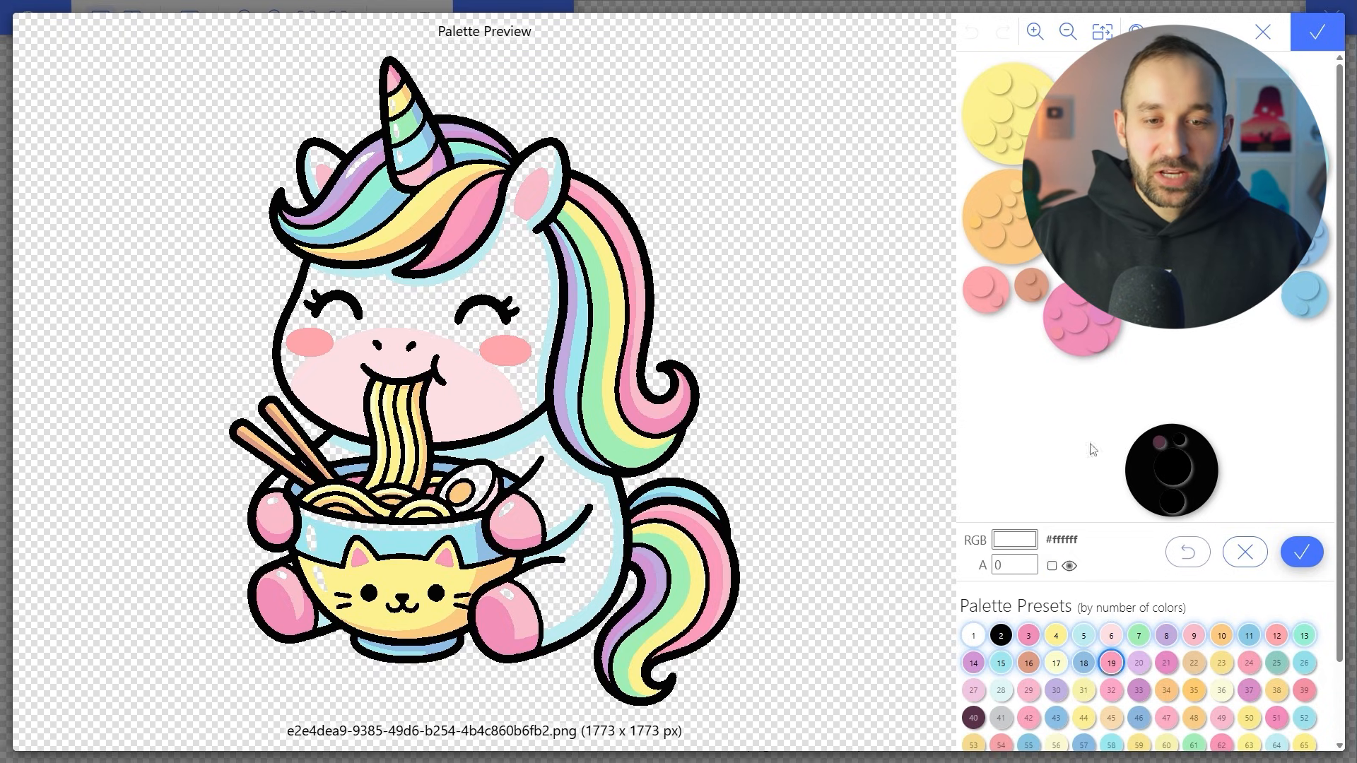
pyautogui.click(1321, 31)
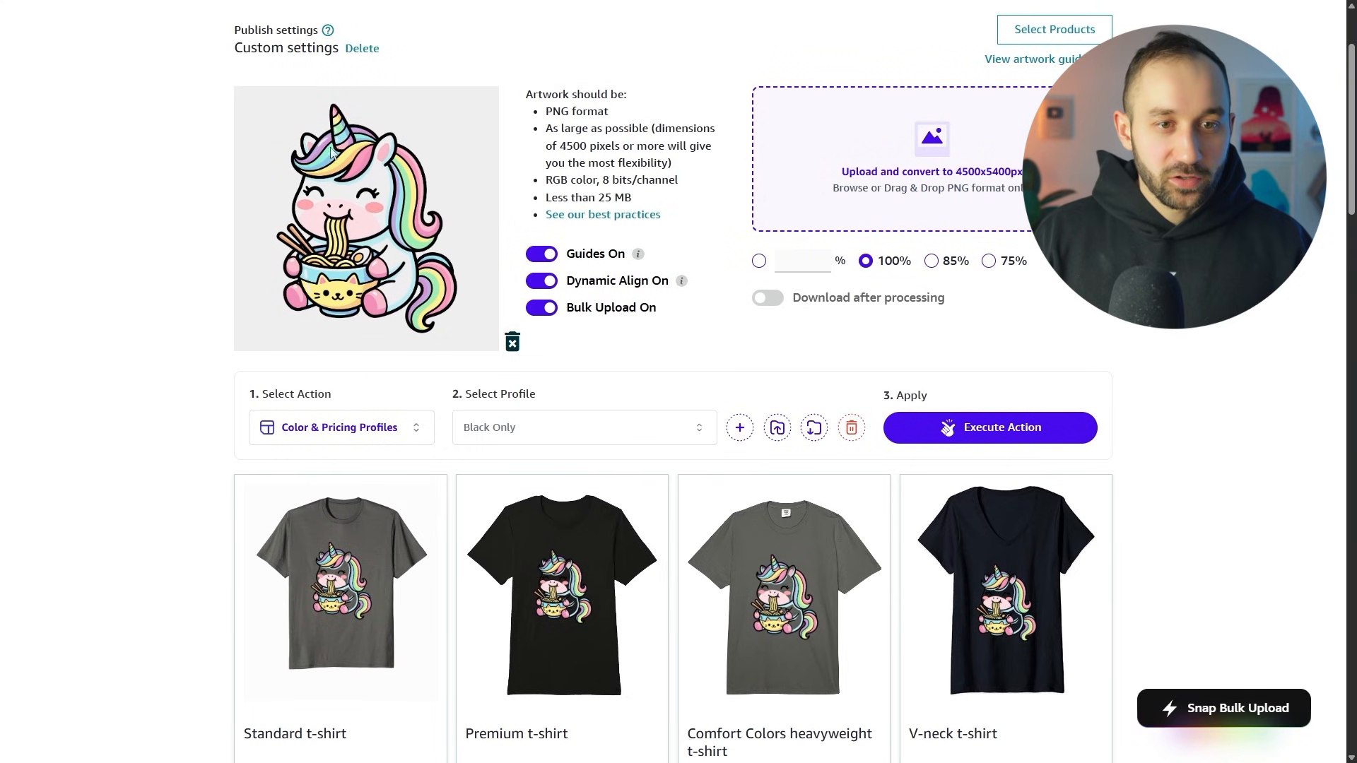
# - In the product listing, open the Standard t-shirt's details and add White to its selected colors
pyautogui.scroll(-4, 438, 194)
pyautogui.click(372, 515)
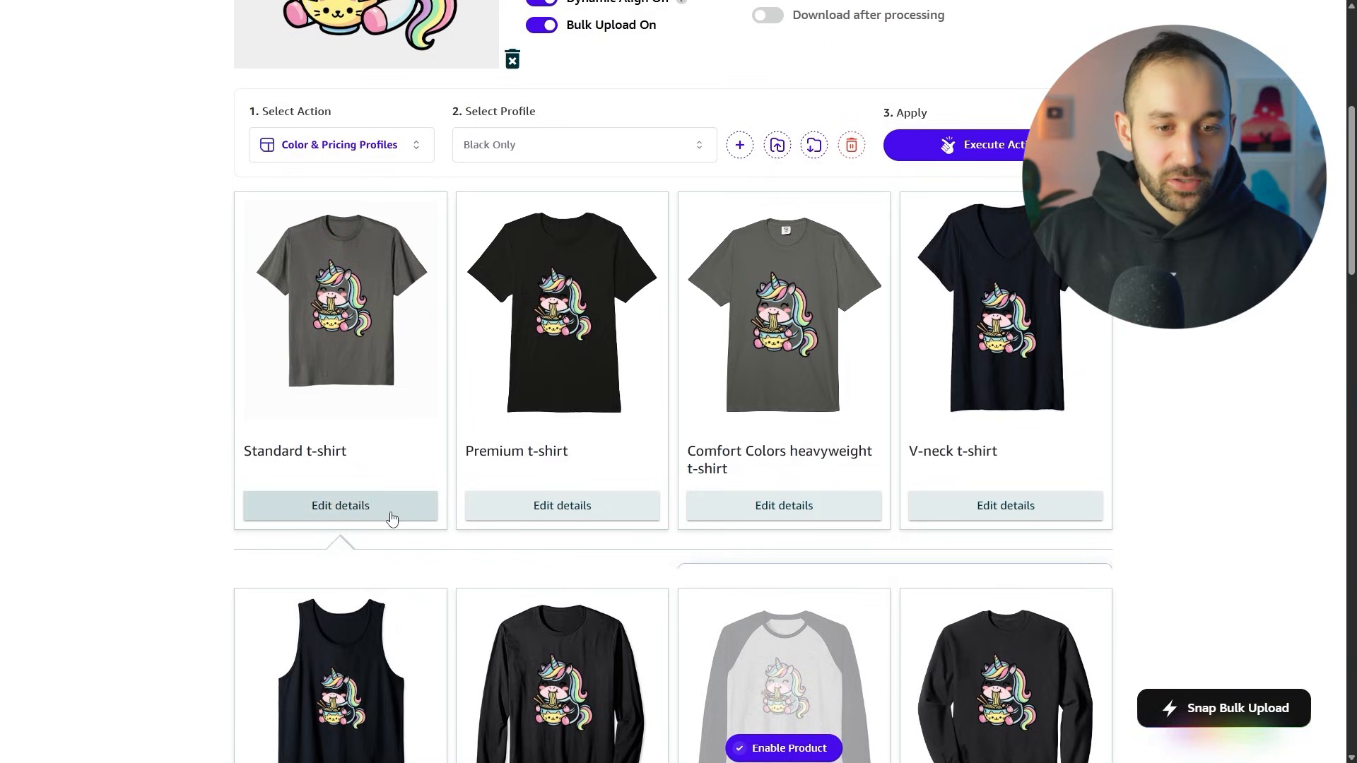
pyautogui.scroll(-5, 436, 498)
pyautogui.scroll(-1, 1036, 357)
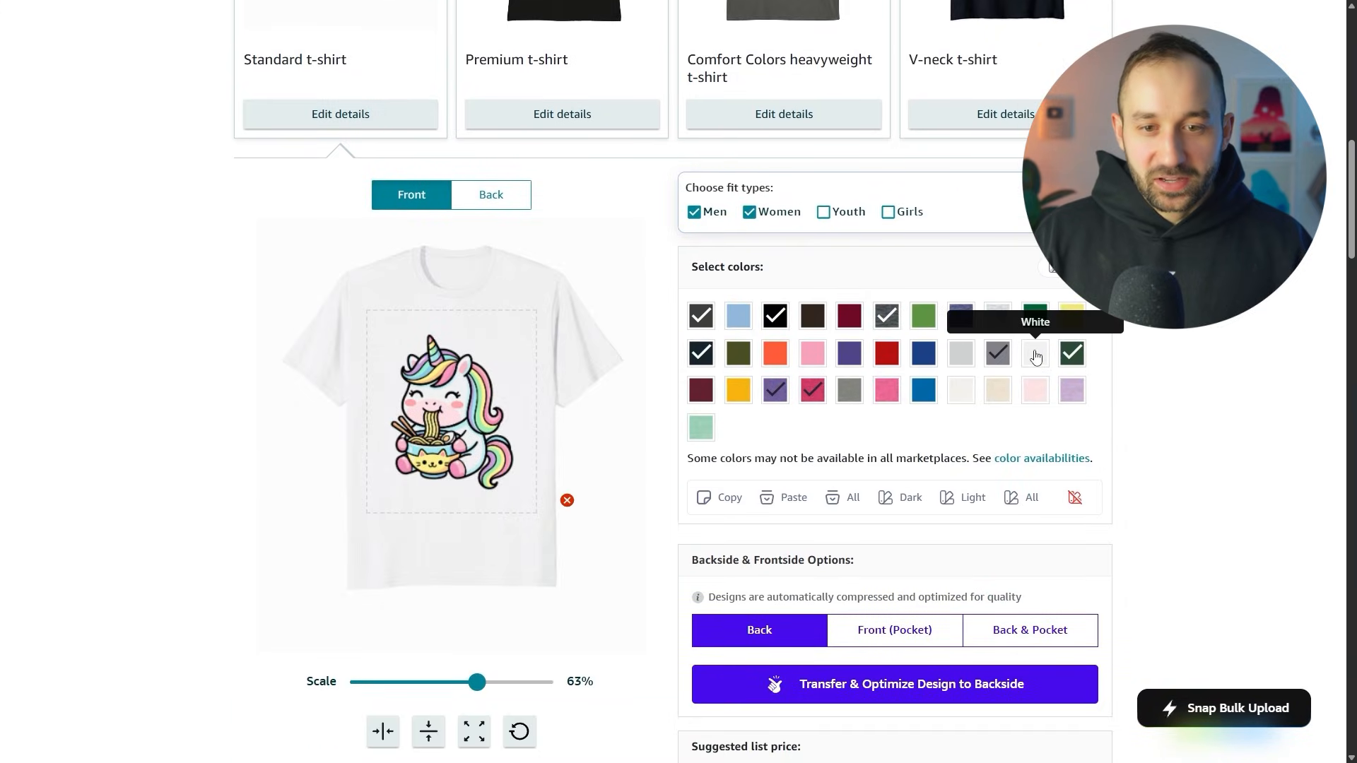
pyautogui.click(1035, 355)
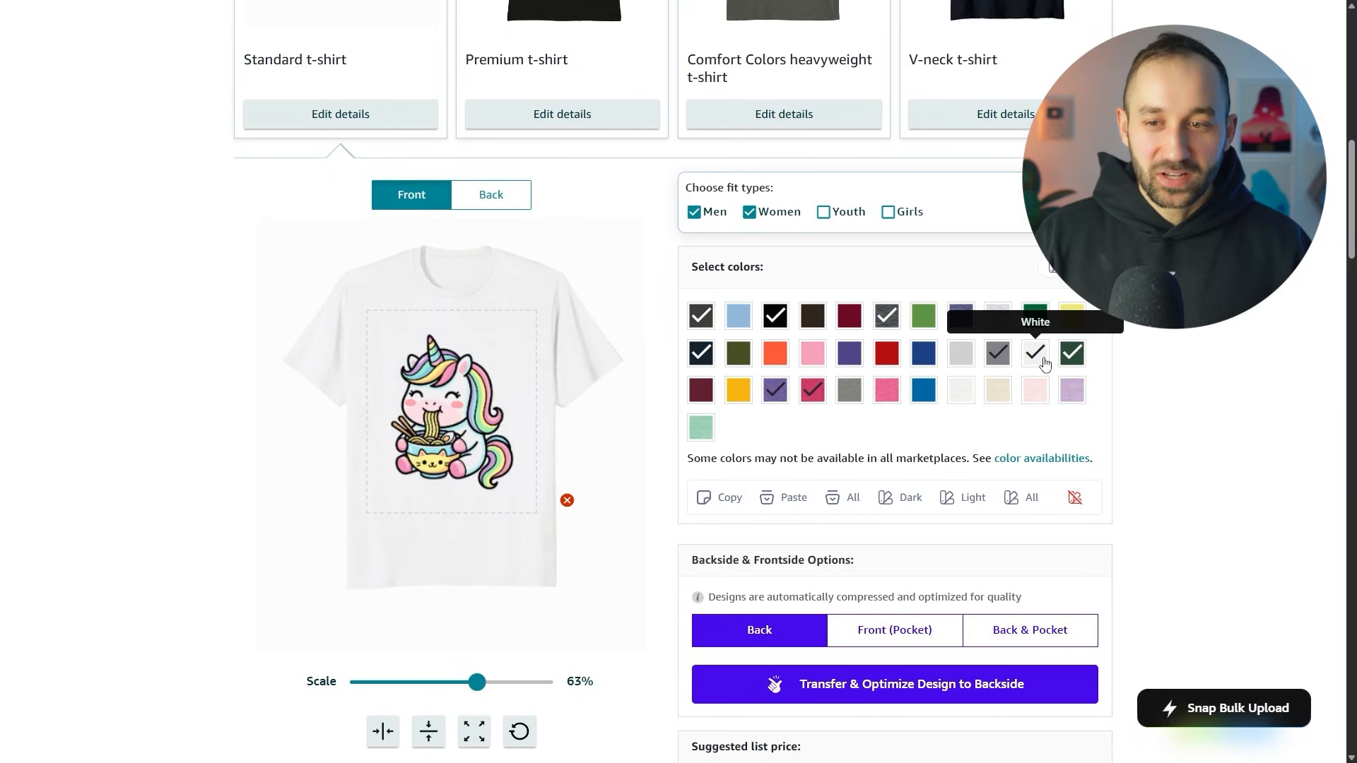
pyautogui.scroll(1, 1176, 440)
pyautogui.scroll(1, 1176, 439)
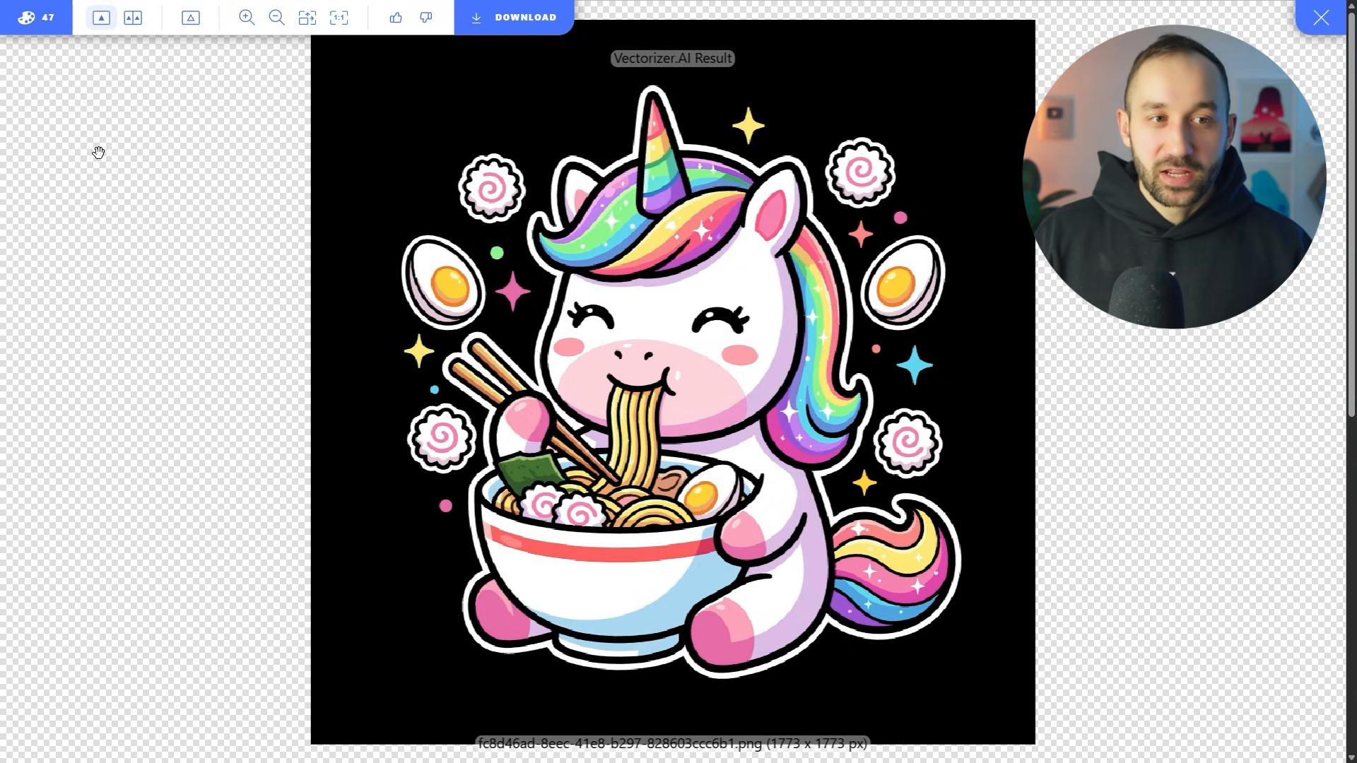
# - In Vectorizer.AI, open the palette of the black-background unicorn, make the black #000000 colour transparent, and apply the palette
pyautogui.click(30, 20)
pyautogui.click(381, 71)
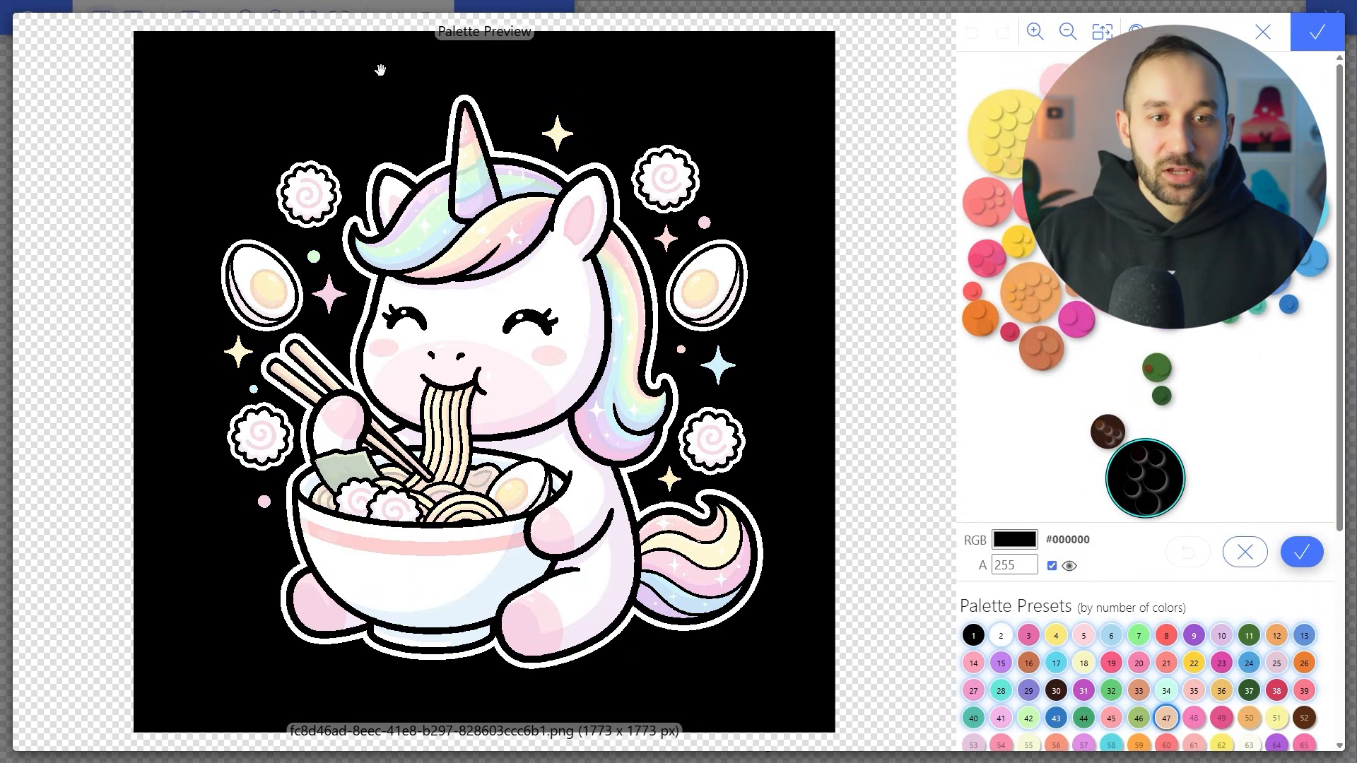
pyautogui.click(1052, 565)
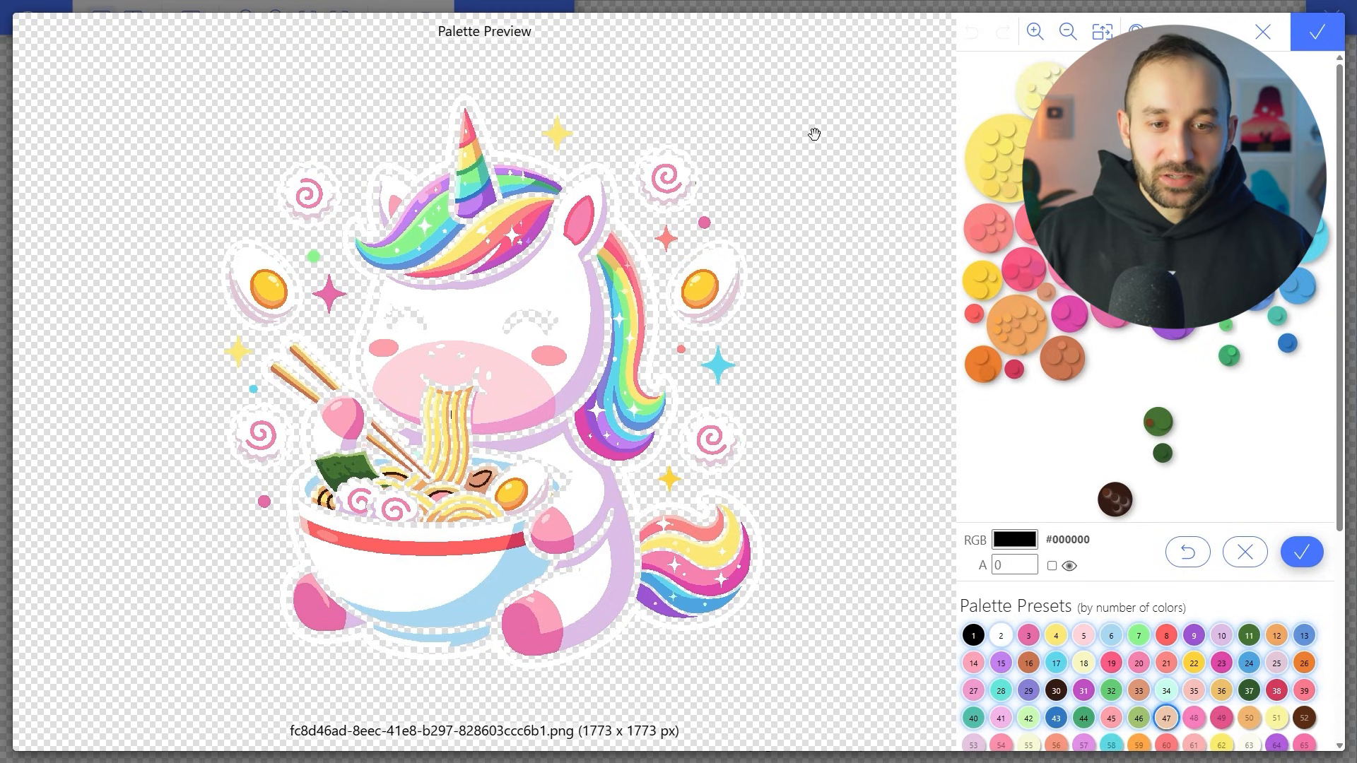
pyautogui.click(1316, 32)
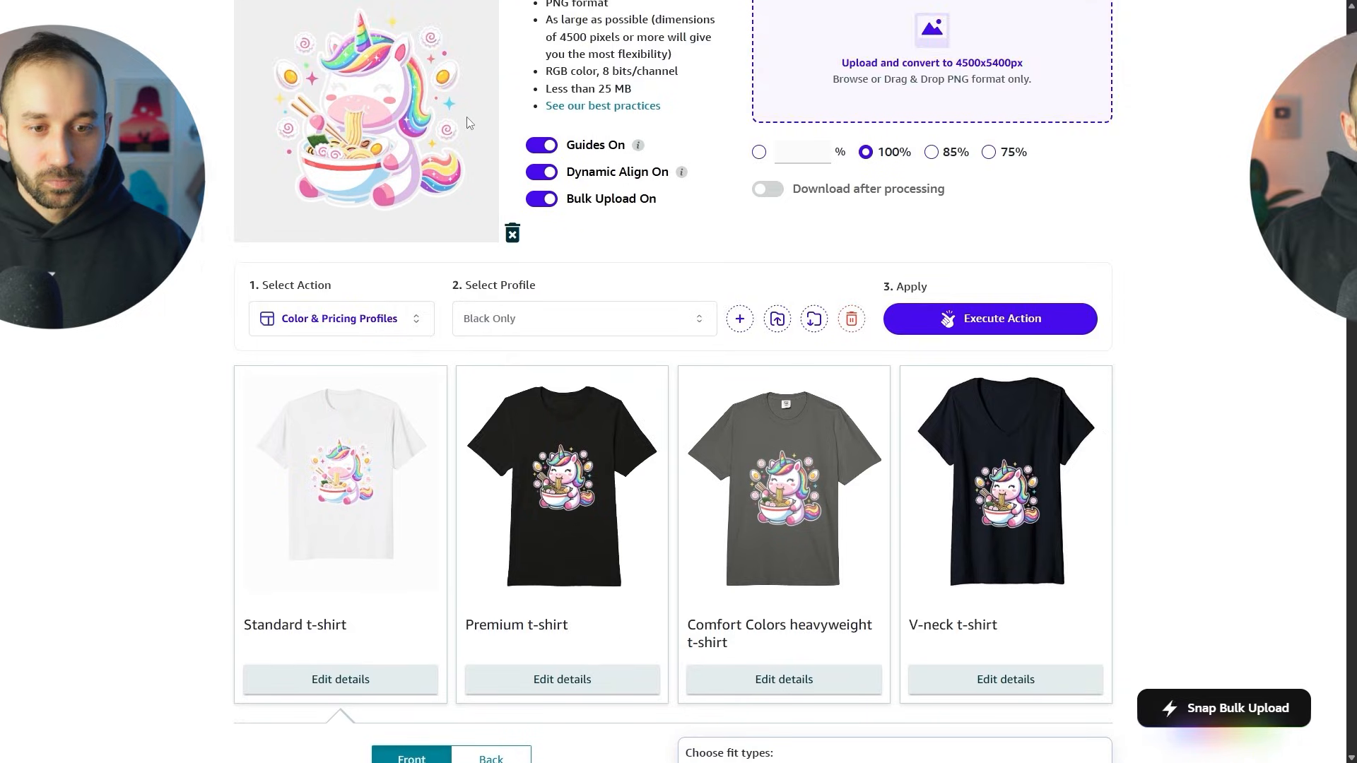
# - In the product listing, scale the Standard t-shirt's front design to 72% and preview it on the black shirt
pyautogui.scroll(-7, 455, 346)
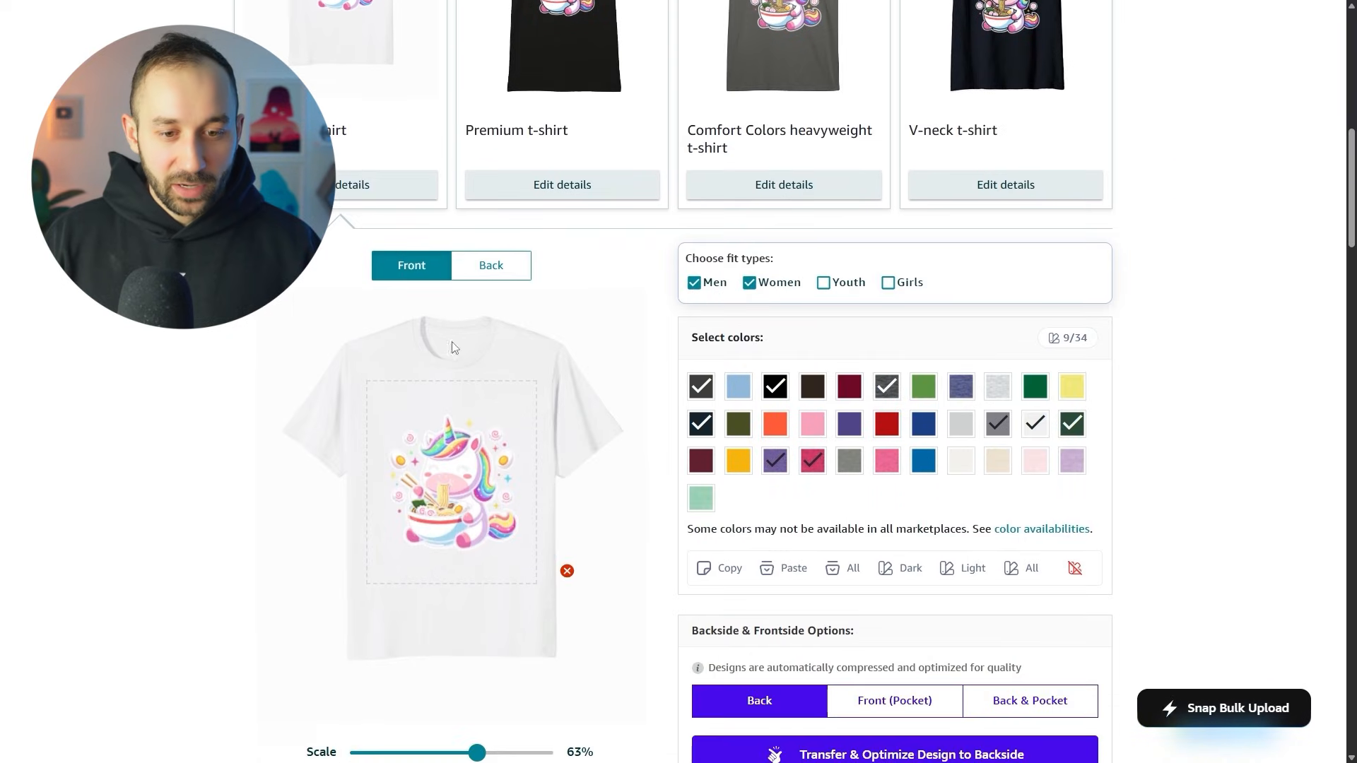
pyautogui.scroll(-2, 454, 346)
pyautogui.moveTo(477, 611); pyautogui.dragTo(495, 611)
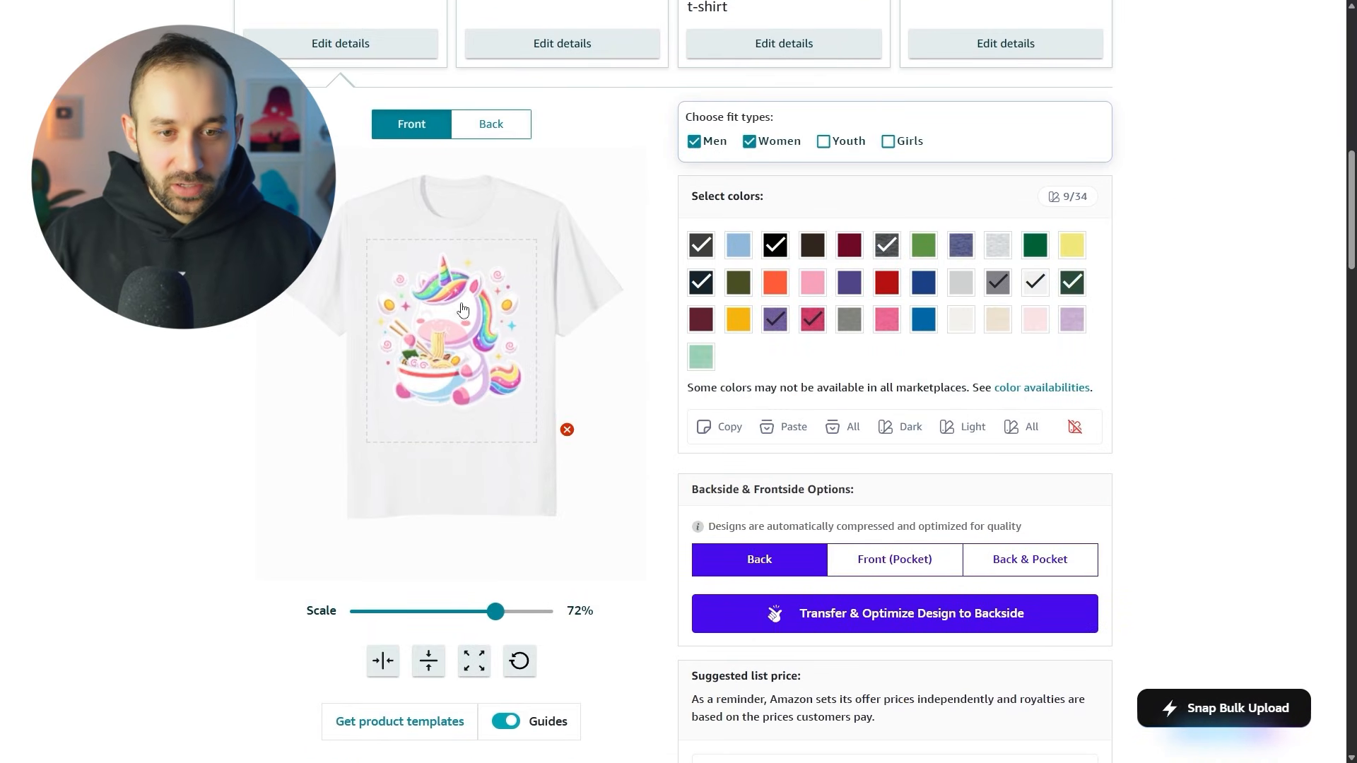
pyautogui.scroll(1, 1043, 357)
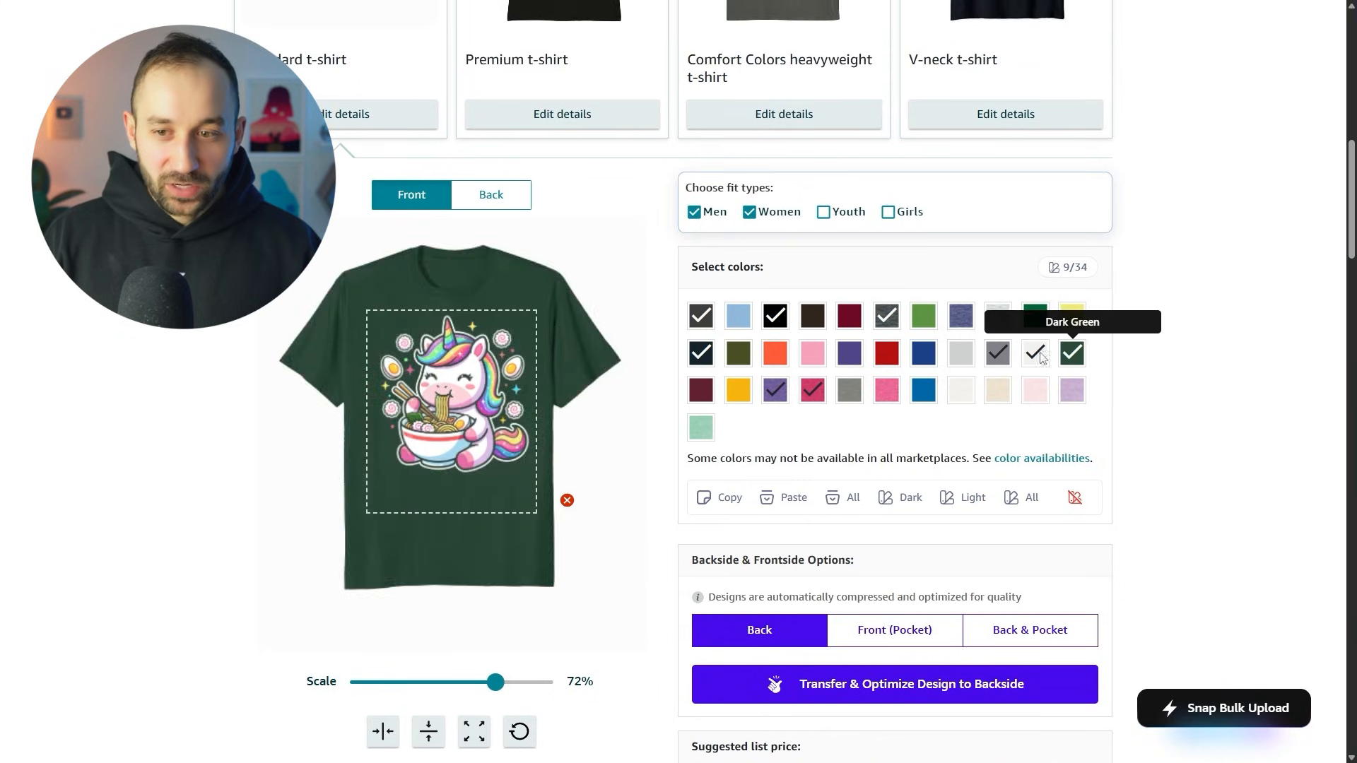
pyautogui.click(776, 316)
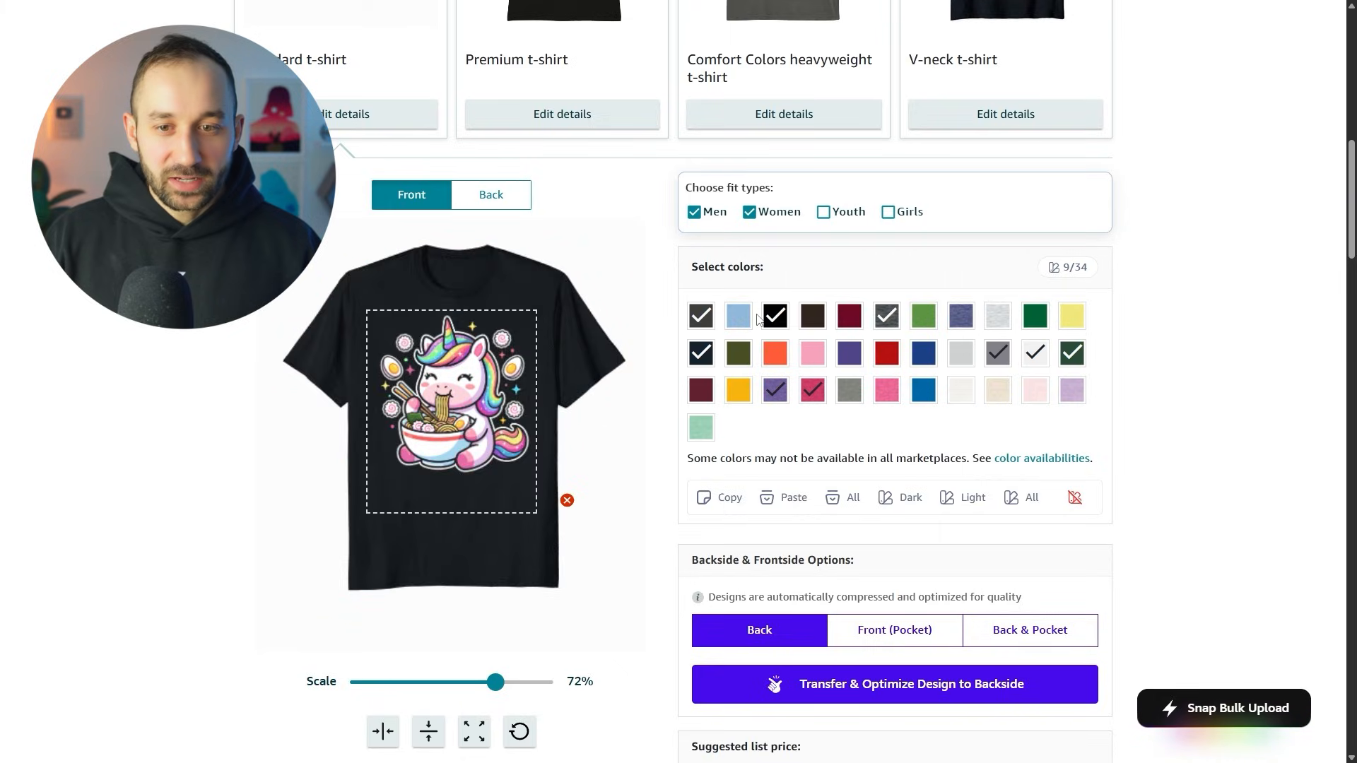
pyautogui.click(740, 403)
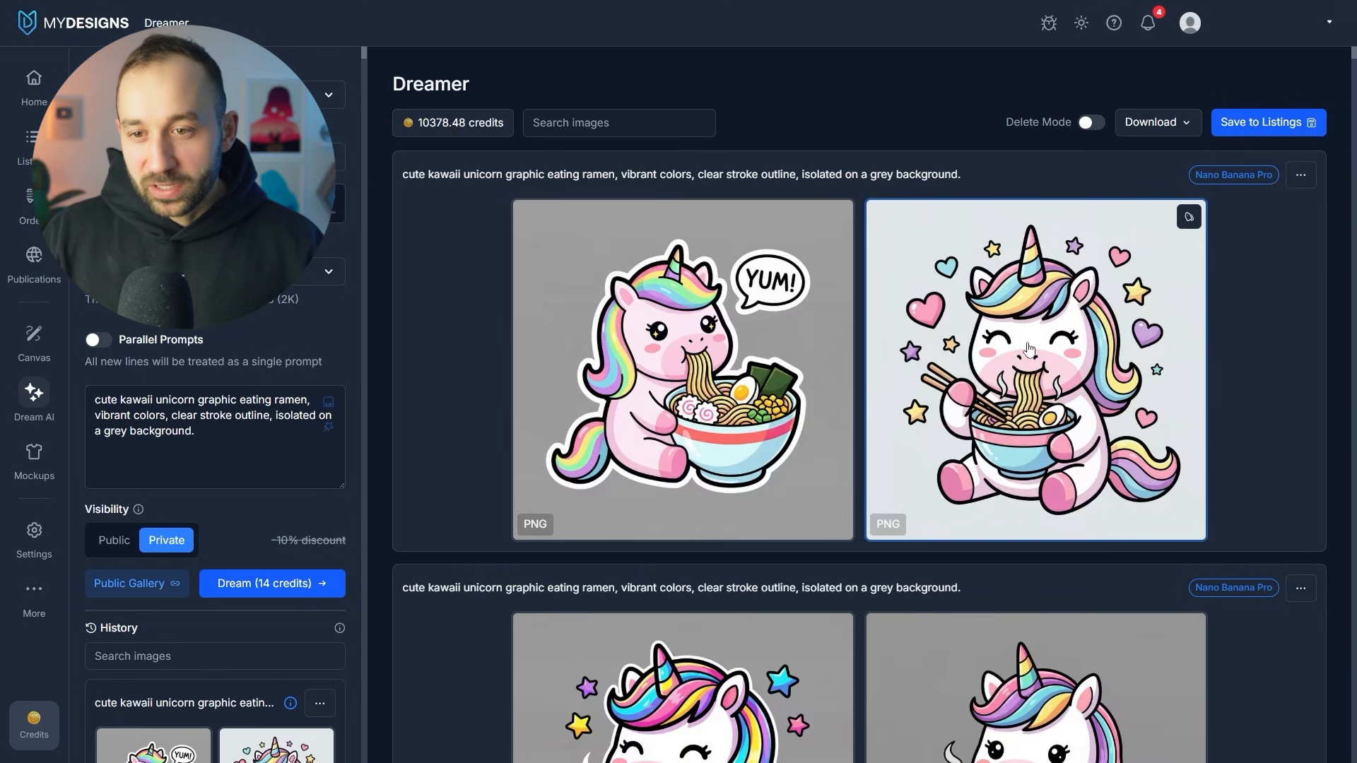
# - In MyDesigns Dreamer, compare the generated designs made on grey, white, hot green and hot pink backgrounds
pyautogui.scroll(-3, 1030, 353)
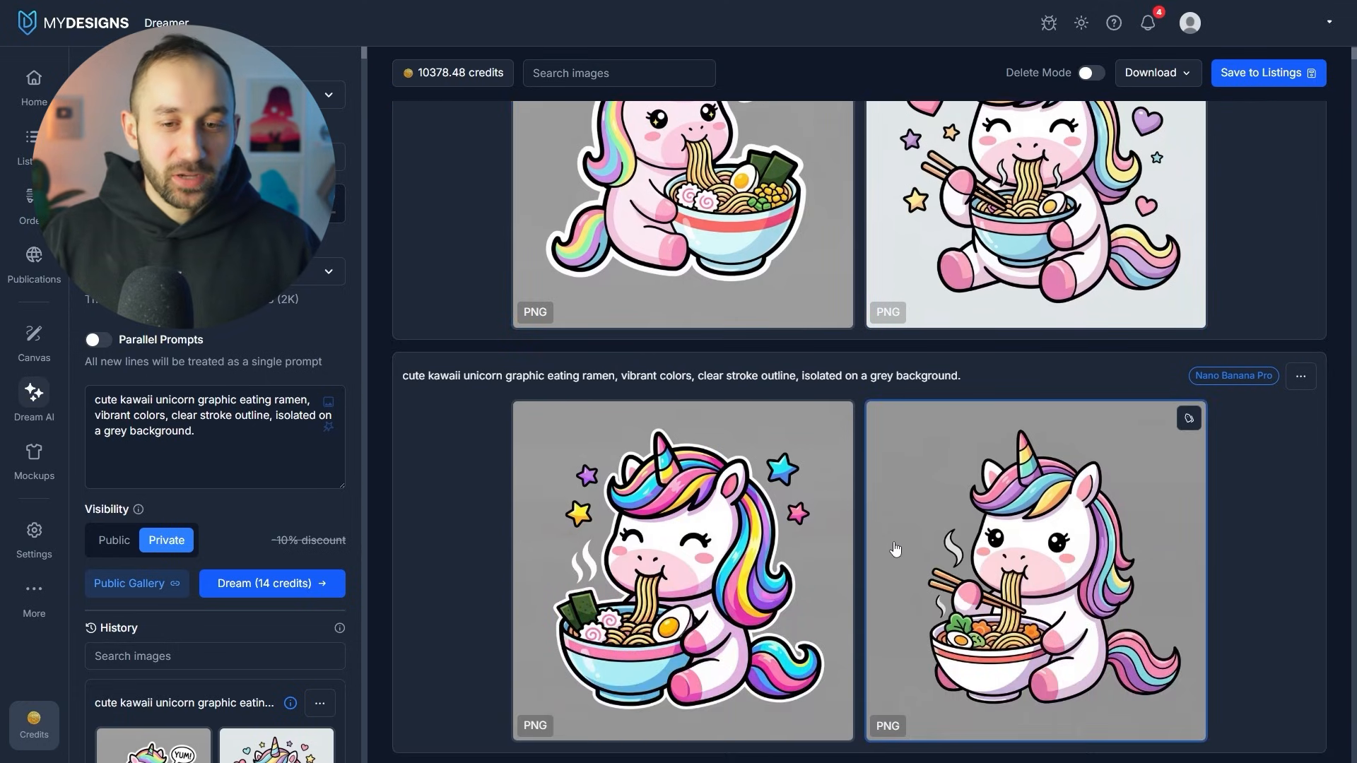
pyautogui.scroll(3, 894, 549)
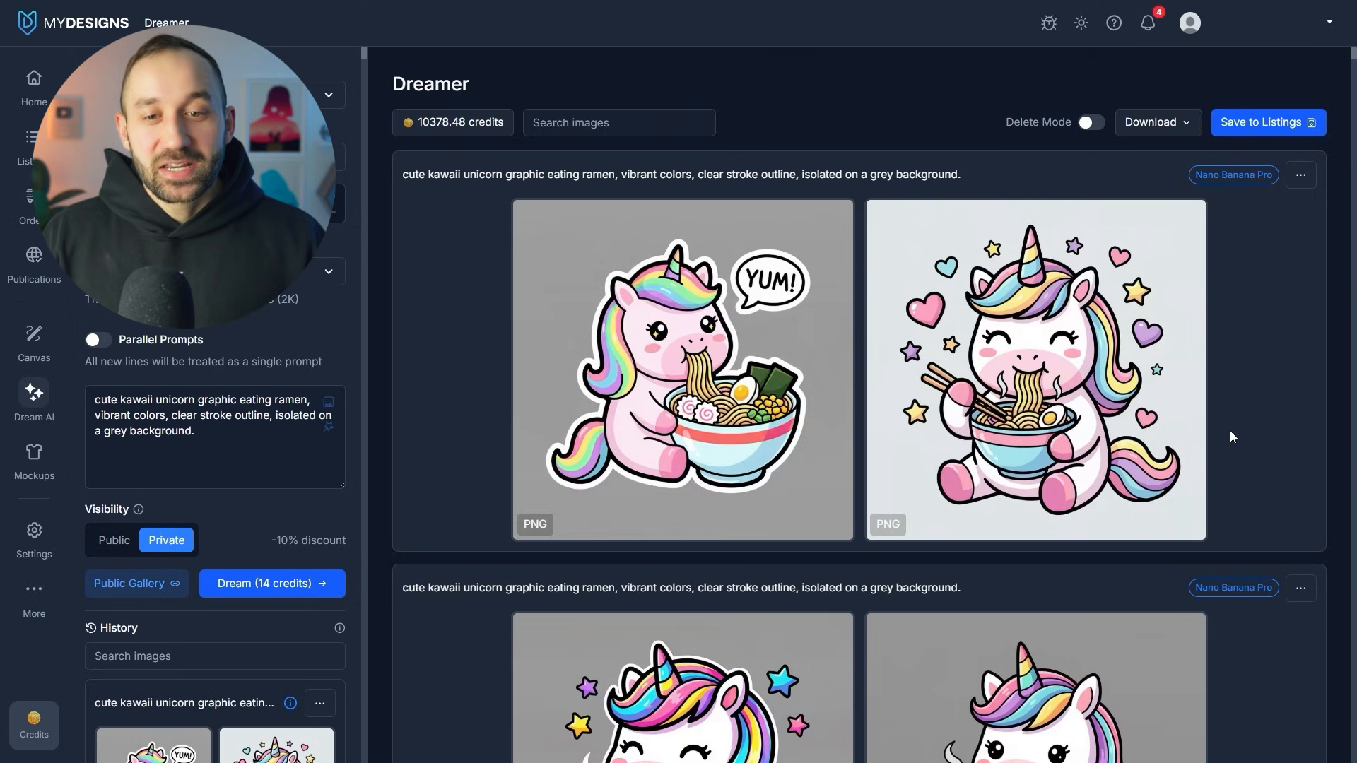
pyautogui.scroll(-1, 1231, 438)
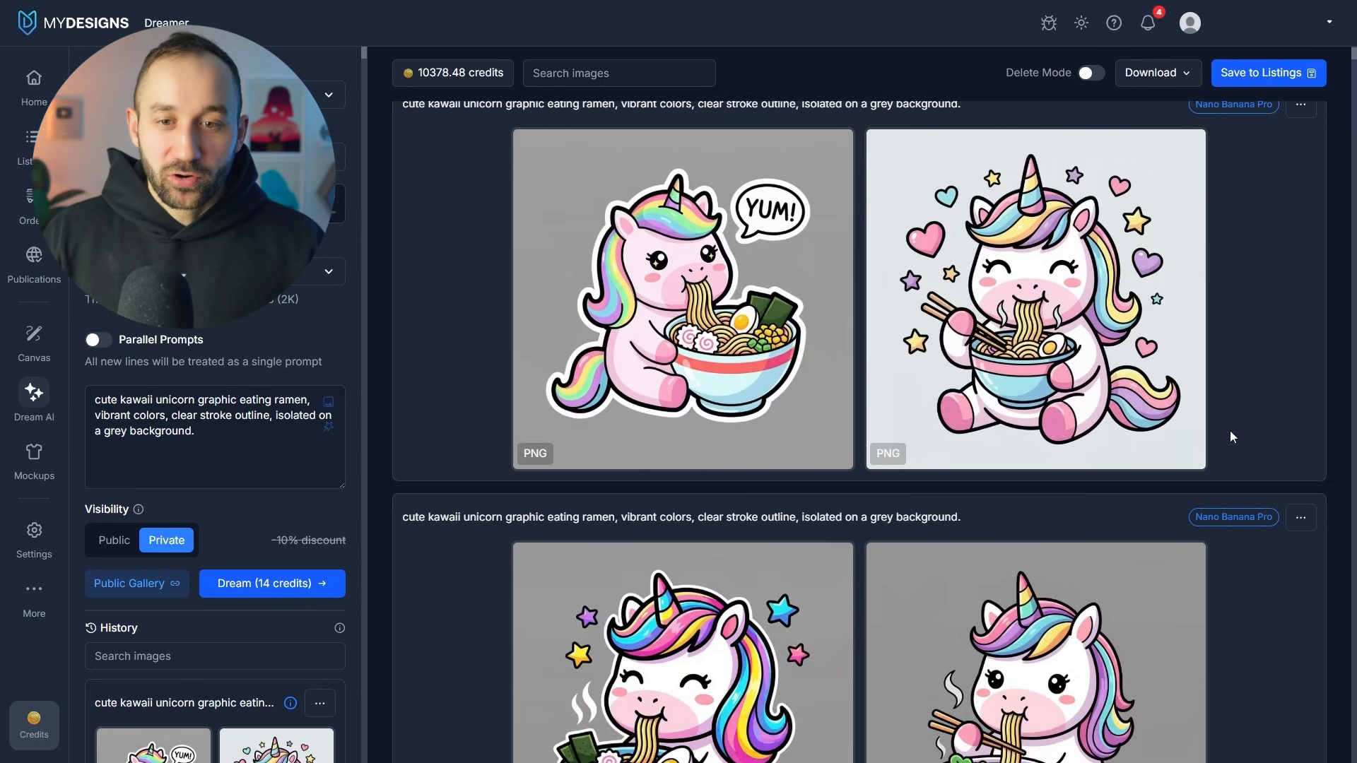
pyautogui.scroll(-10, 1231, 468)
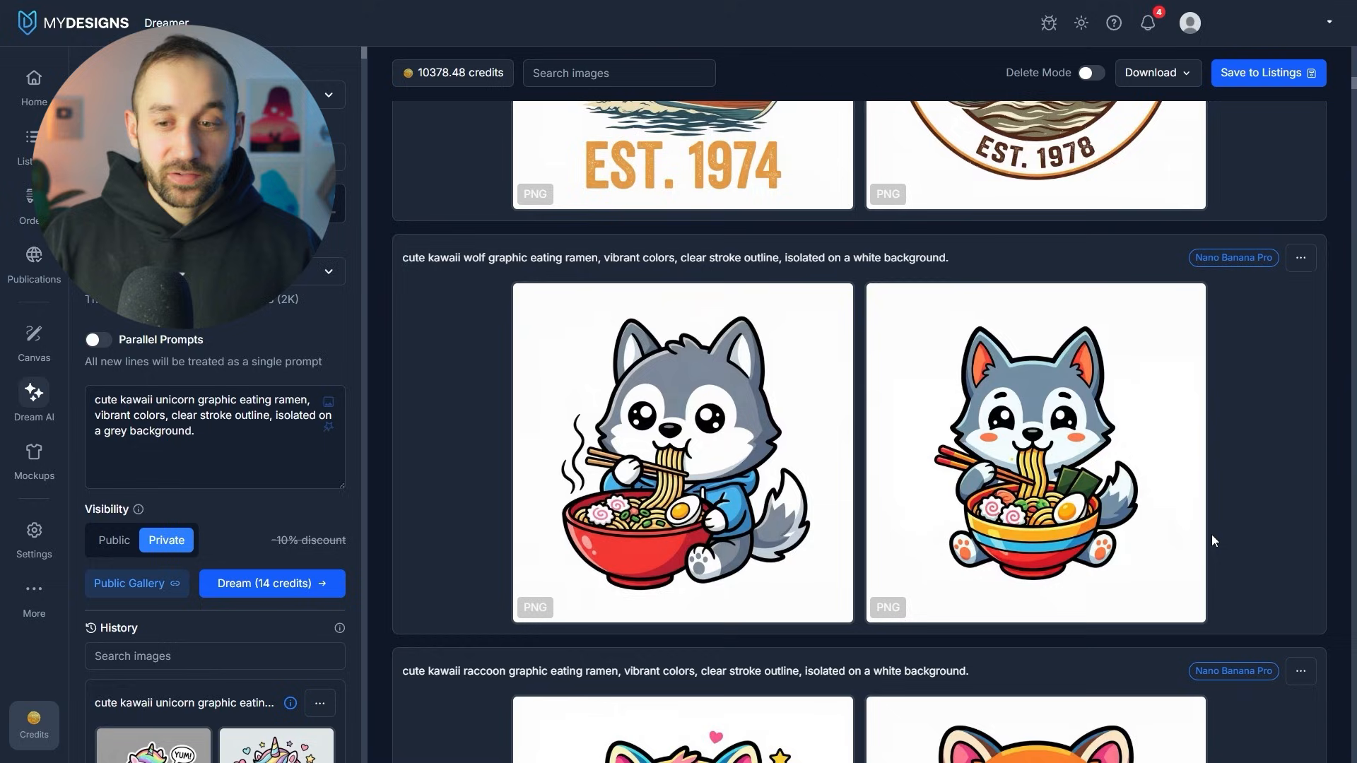
pyautogui.scroll(-1, 1213, 539)
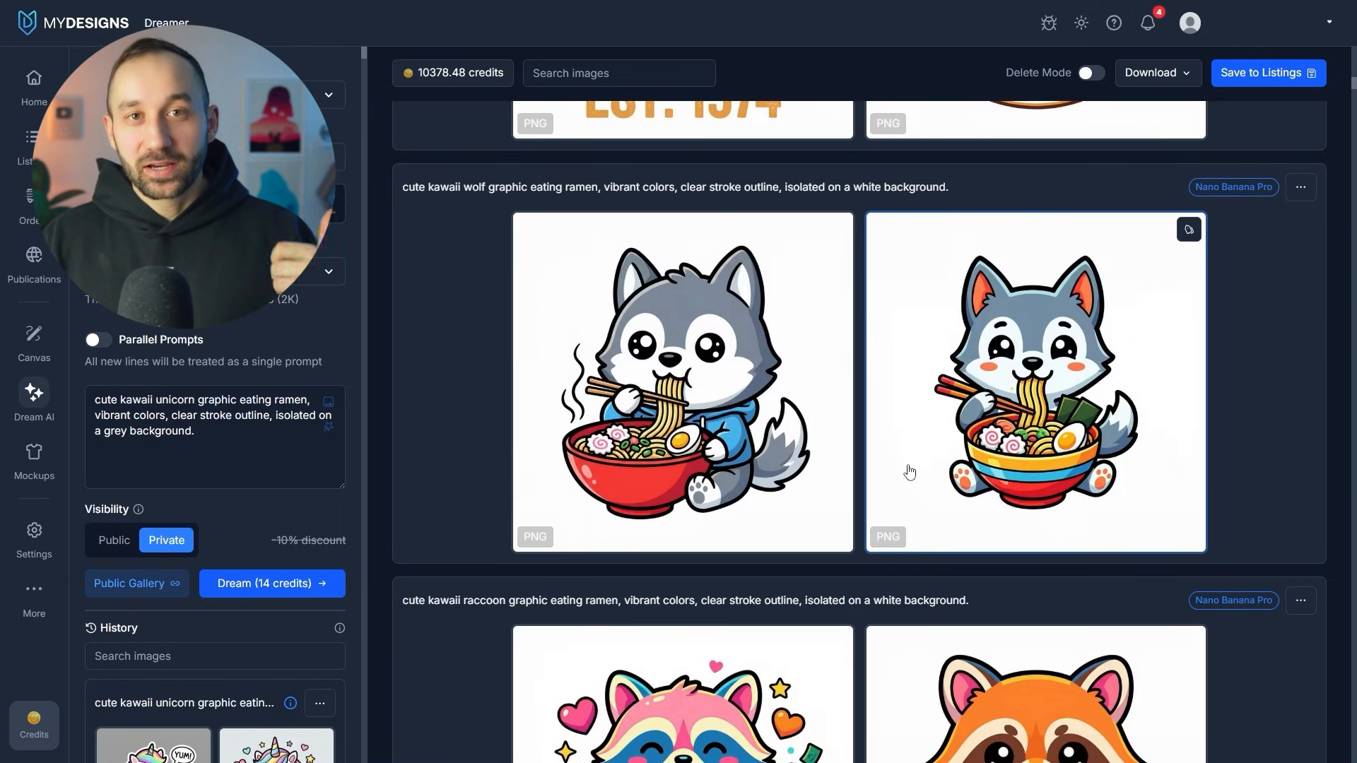
pyautogui.scroll(5, 909, 474)
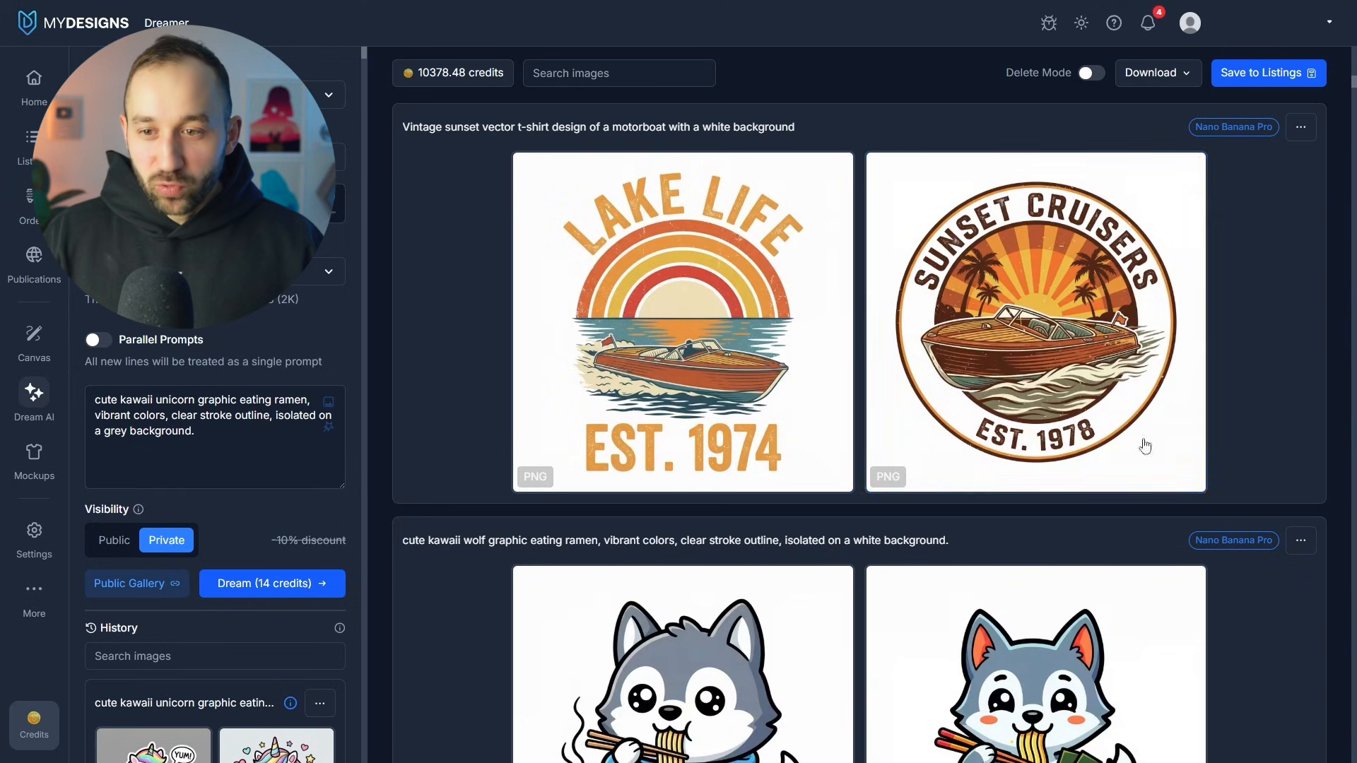
pyautogui.scroll(10, 1285, 342)
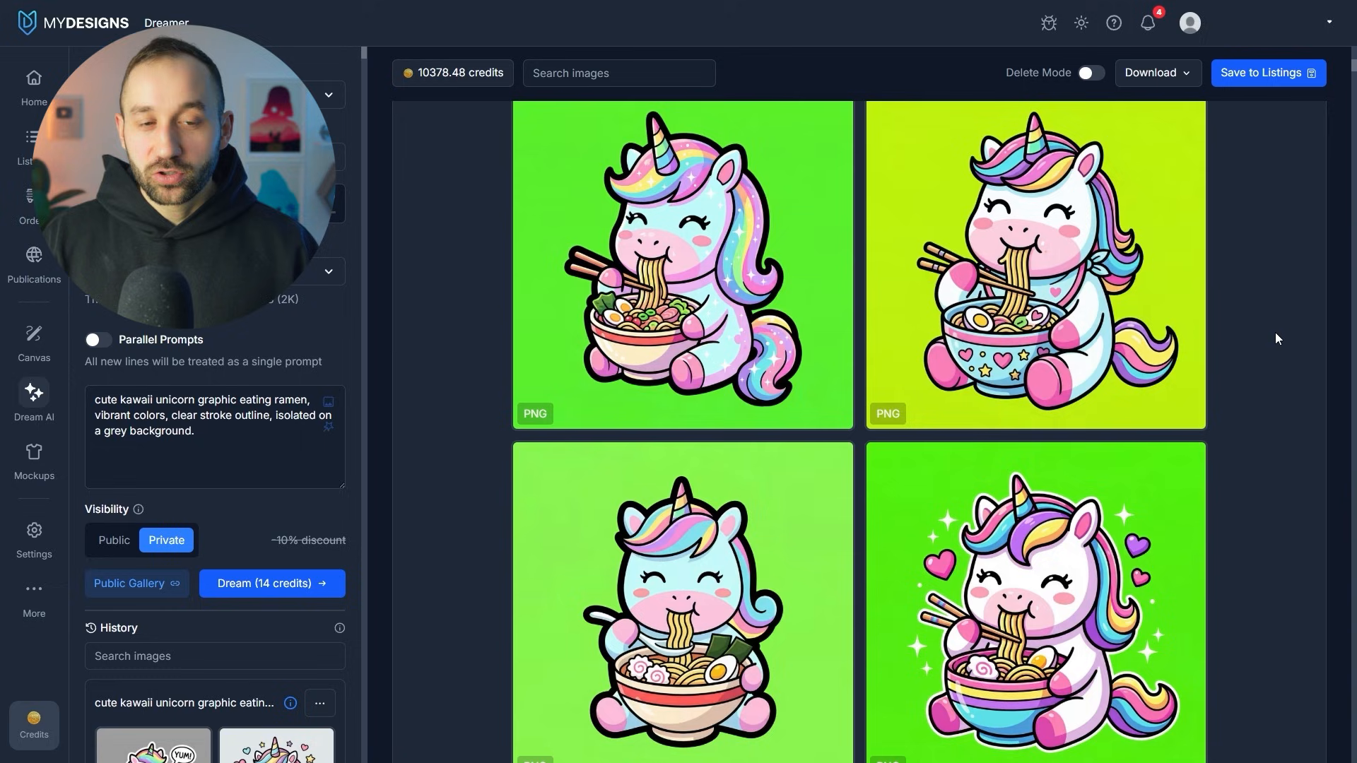
pyautogui.scroll(5, 1276, 336)
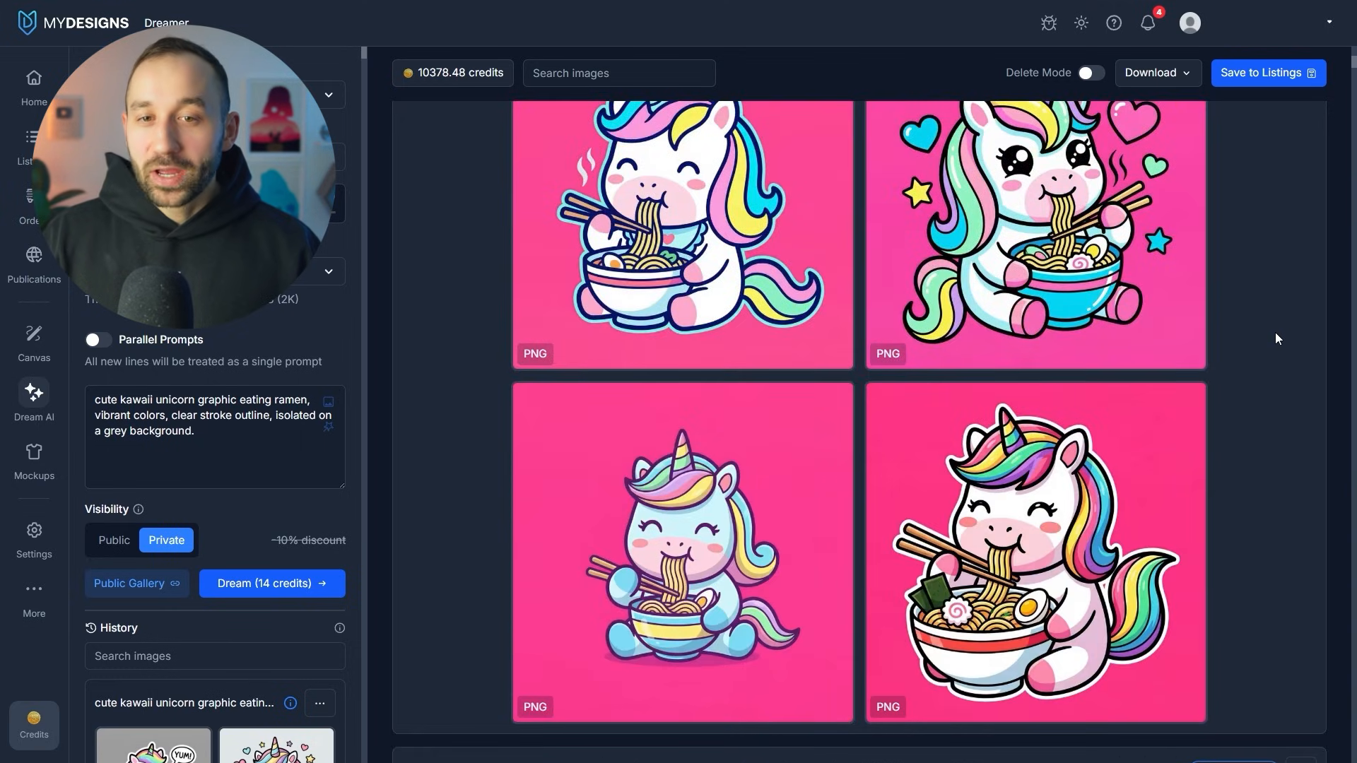
pyautogui.scroll(3, 1274, 333)
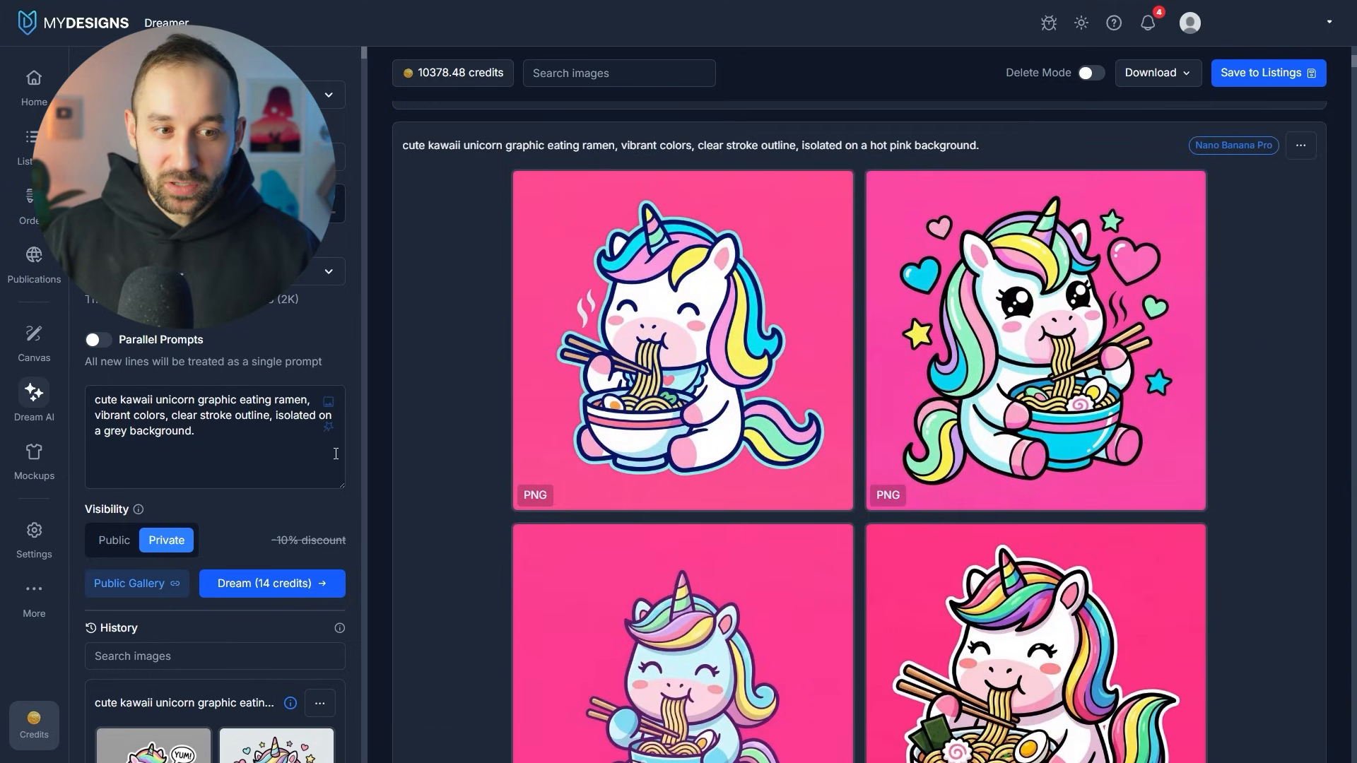
pyautogui.scroll(-1, 1297, 164)
pyautogui.scroll(1, 1296, 146)
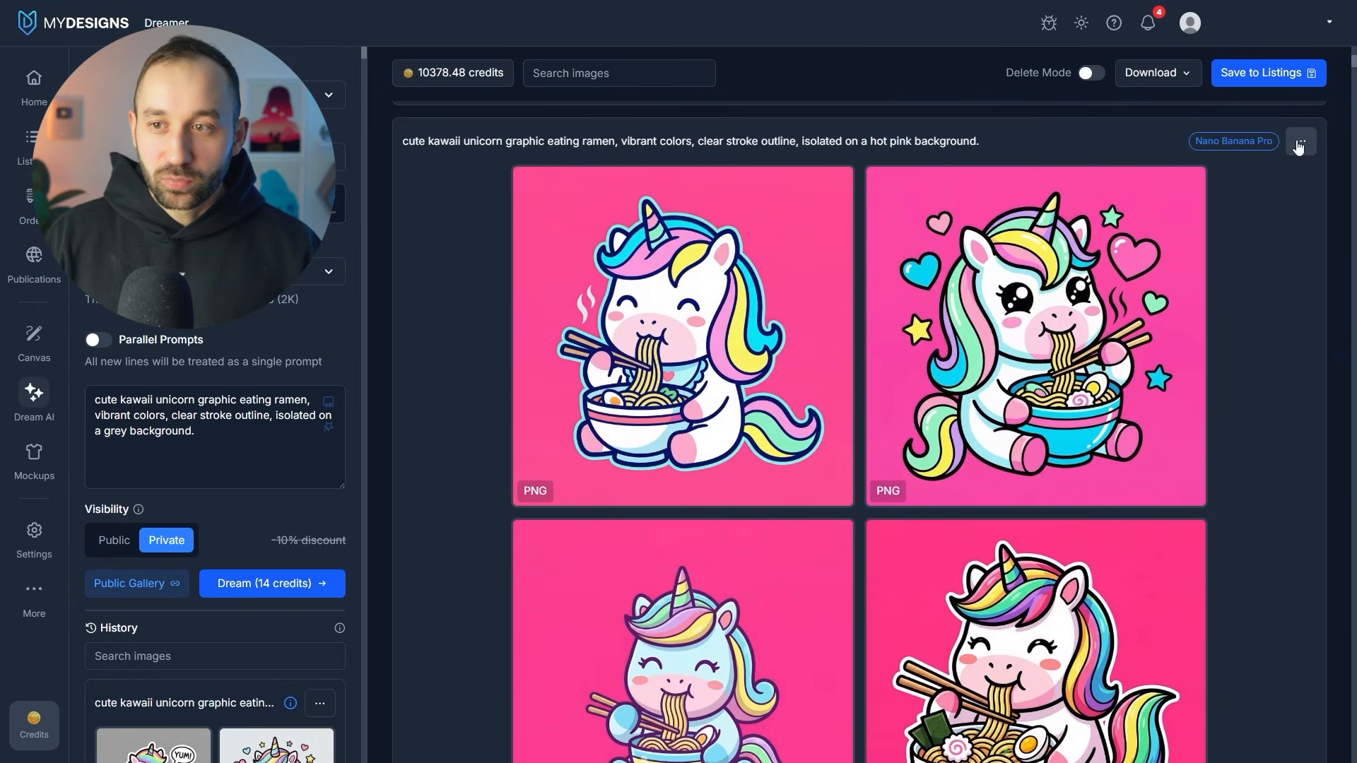
# - Reuse the prompt of the hot pink unicorn set and highlight its phrase "isolated on a hot pink background"
pyautogui.click(1301, 142)
pyautogui.click(1281, 177)
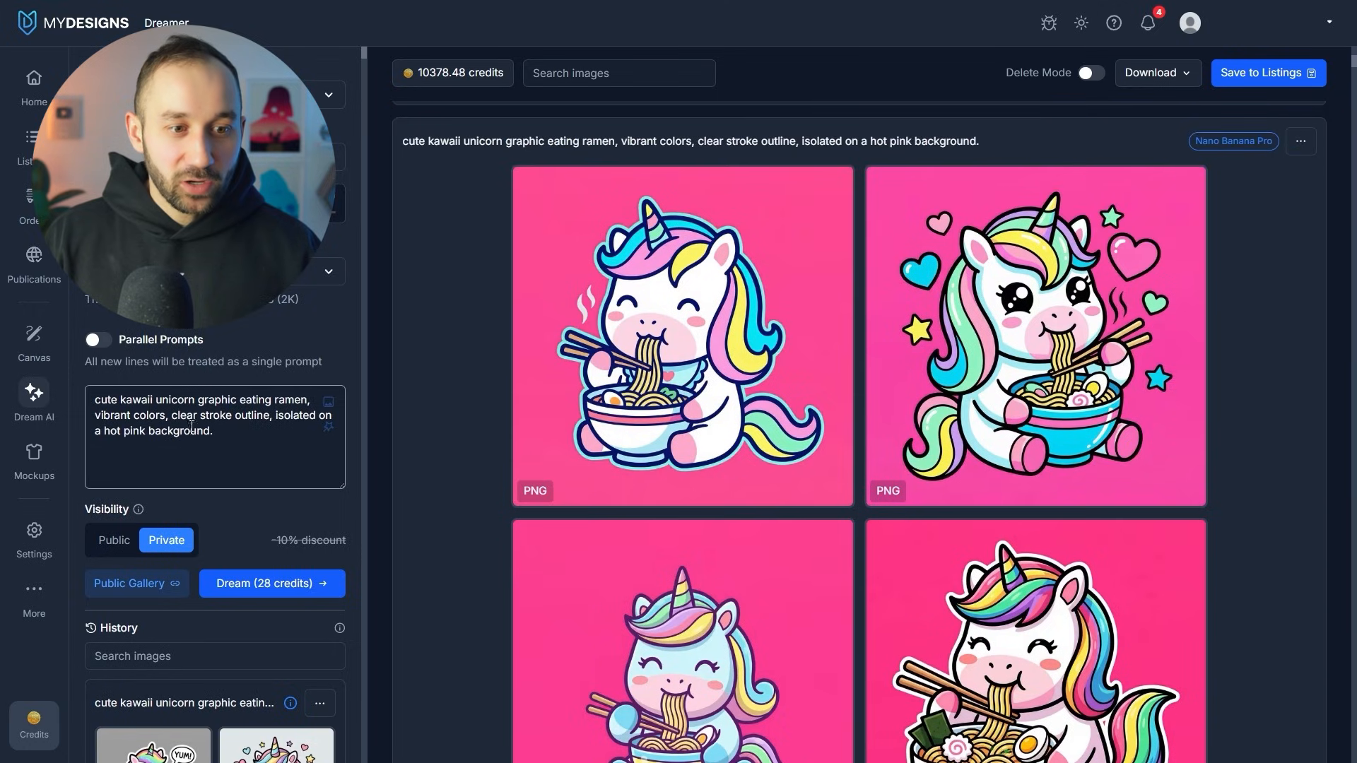
pyautogui.moveTo(273, 416); pyautogui.dragTo(215, 432)
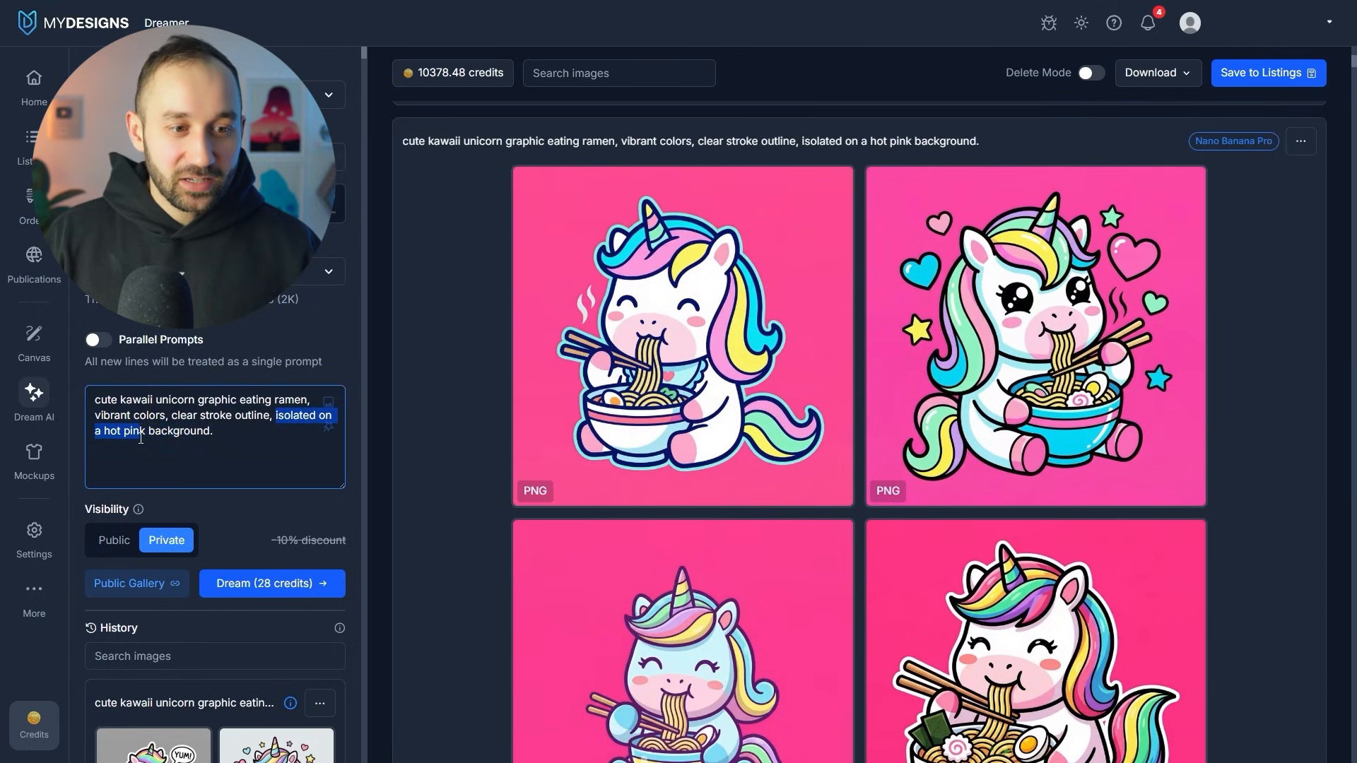
pyautogui.click(212, 431)
# - Select two hot green unicorn designs with thick black outlines and the grey wolf design on hot green
pyautogui.scroll(-1, 888, 424)
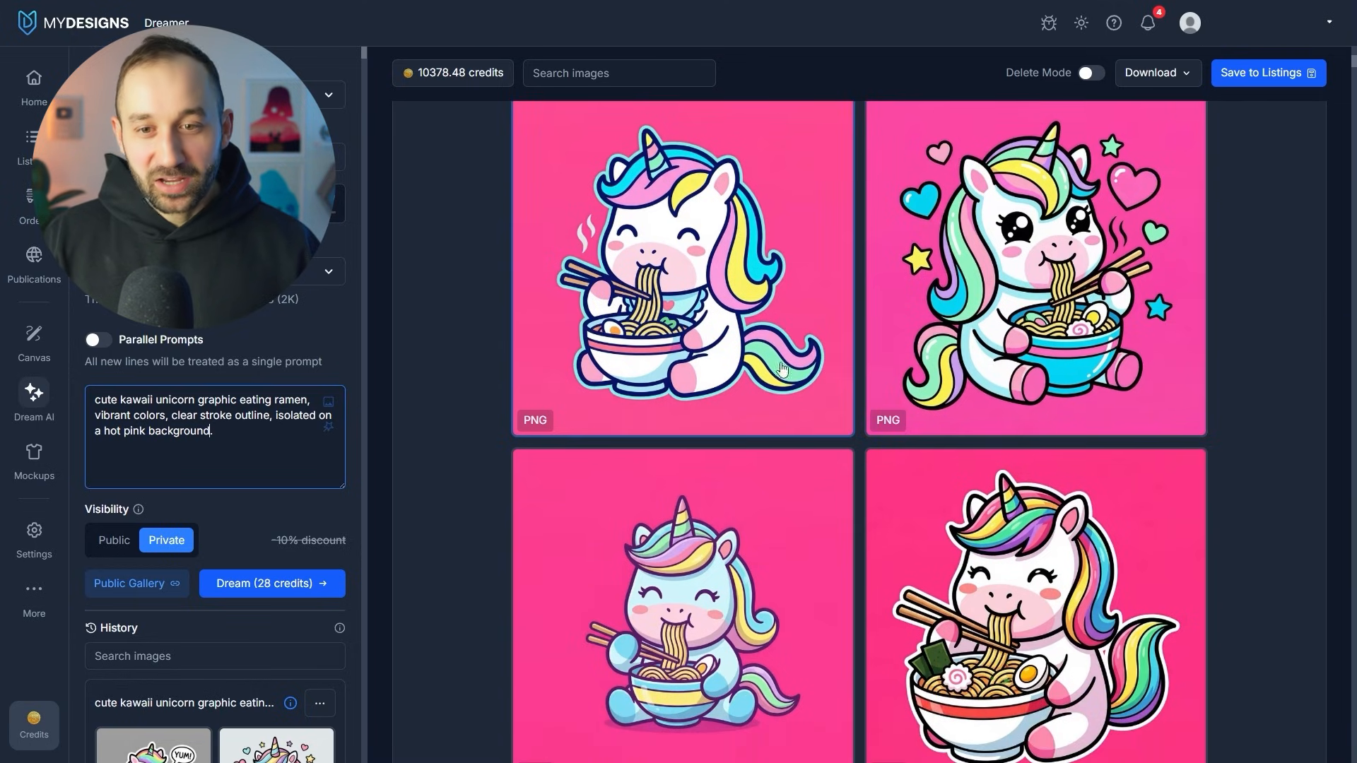
pyautogui.scroll(-3, 774, 514)
pyautogui.scroll(-7, 774, 514)
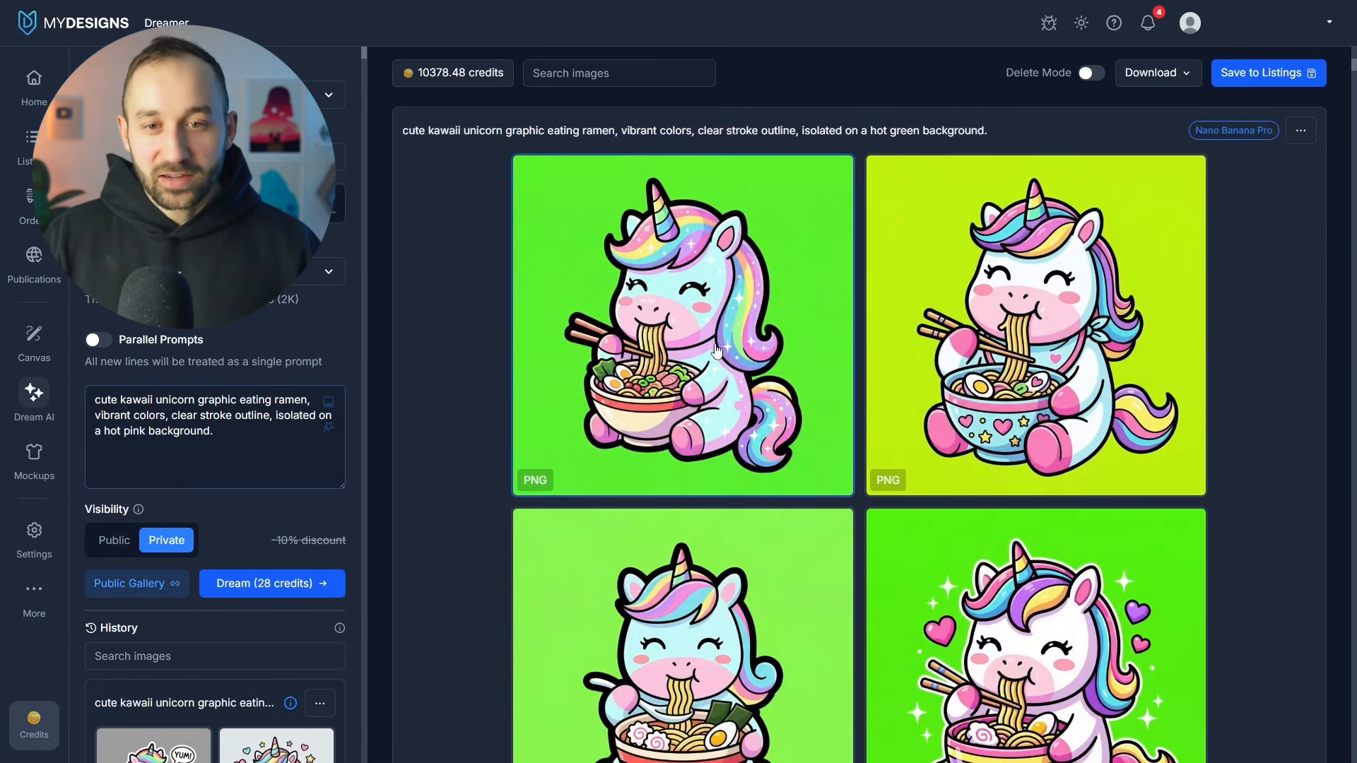
pyautogui.click(796, 404)
pyautogui.scroll(-3, 794, 404)
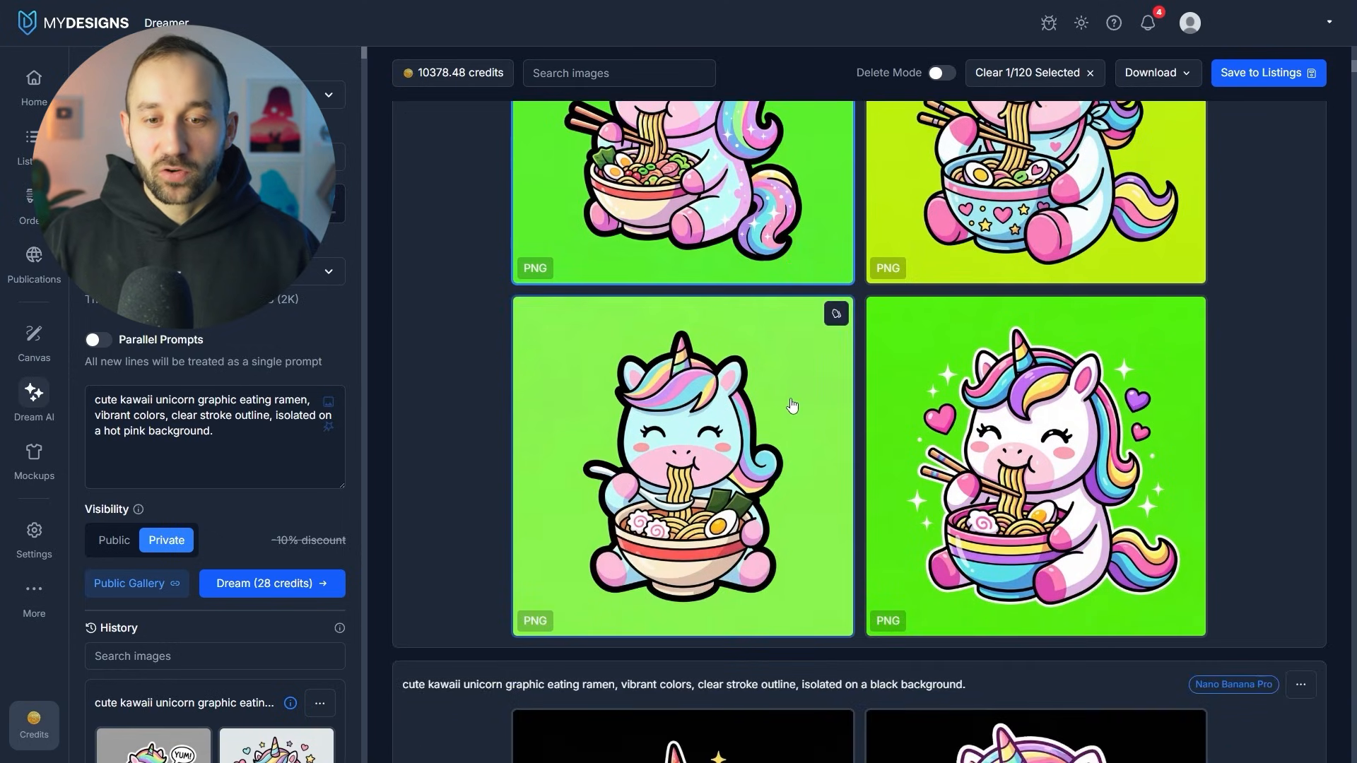
pyautogui.click(764, 417)
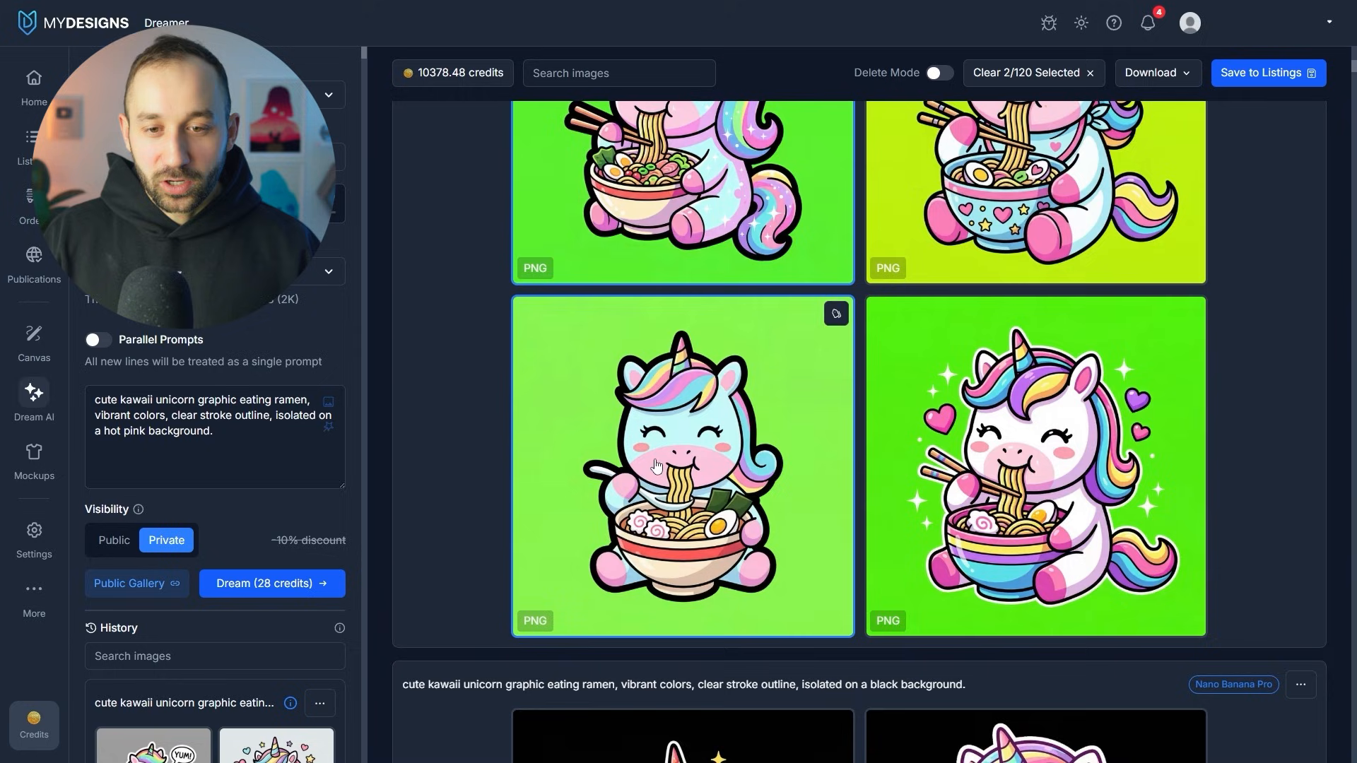
pyautogui.scroll(2, 661, 459)
pyautogui.scroll(13, 675, 453)
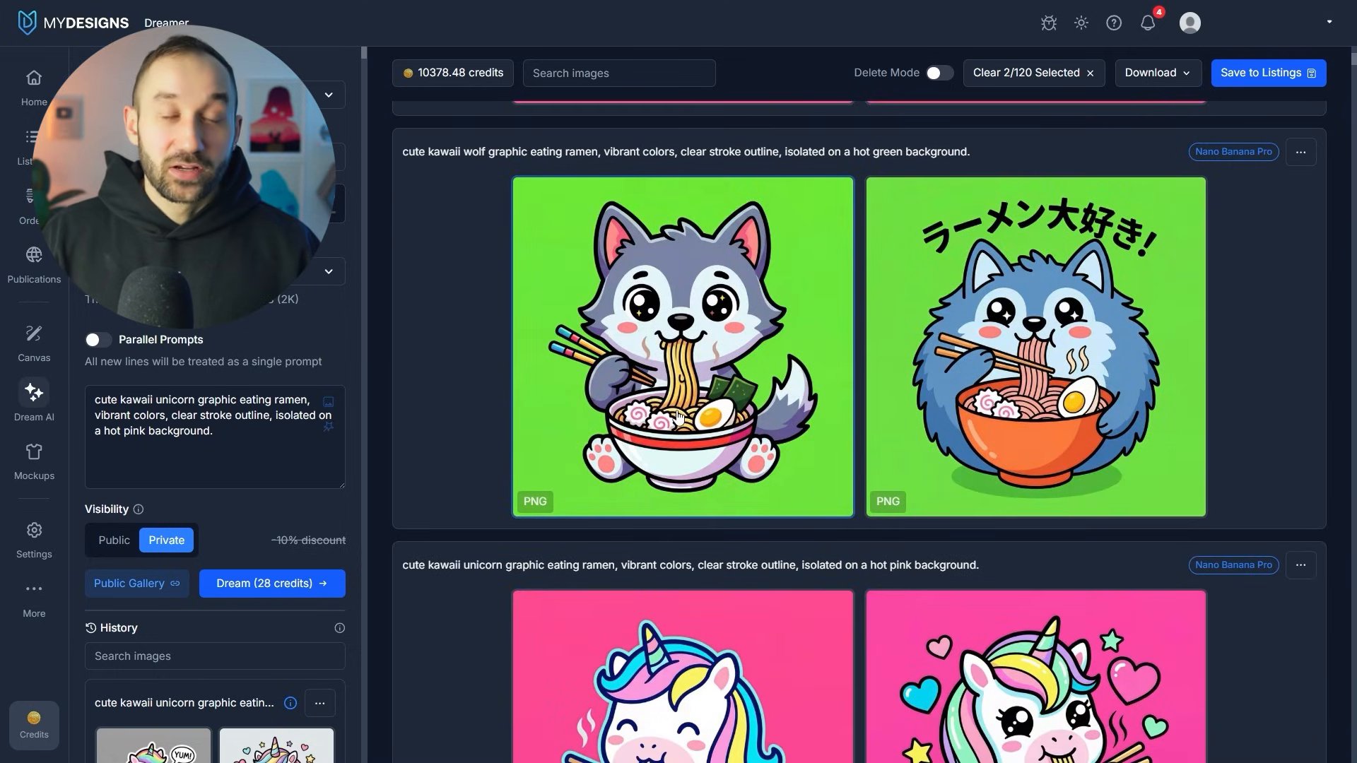
pyautogui.click(678, 416)
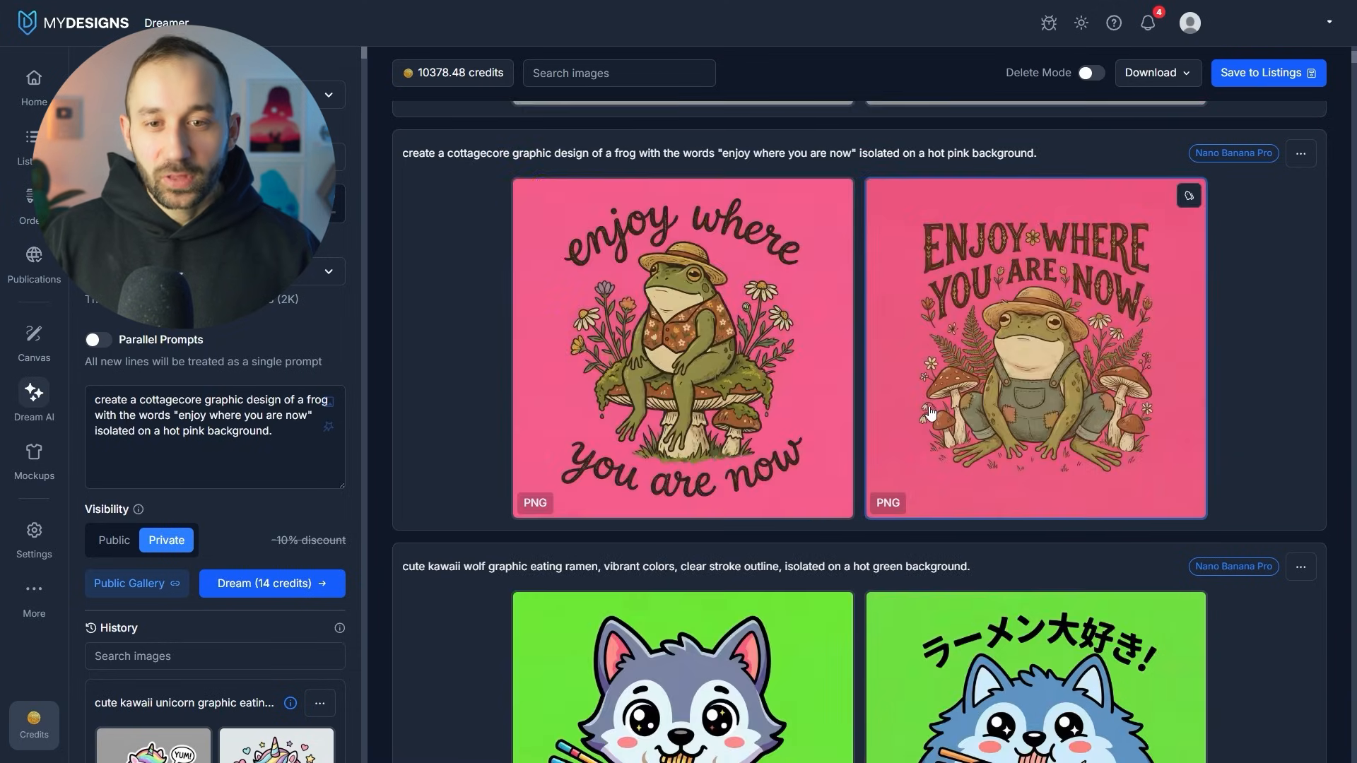
# - Select the hot pink frog design with script lettering and the grey wolf design on hot green
pyautogui.scroll(1, 938, 416)
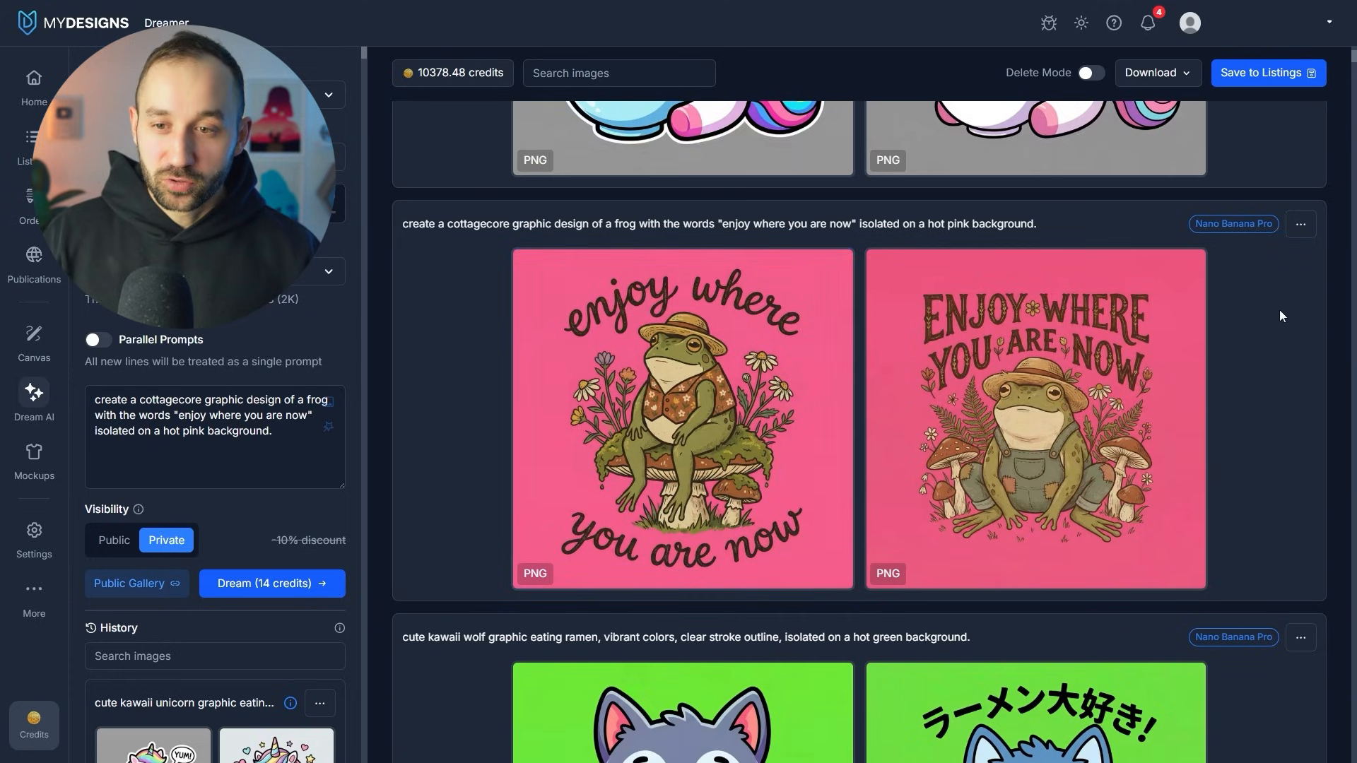
pyautogui.click(738, 376)
pyautogui.scroll(-4, 738, 367)
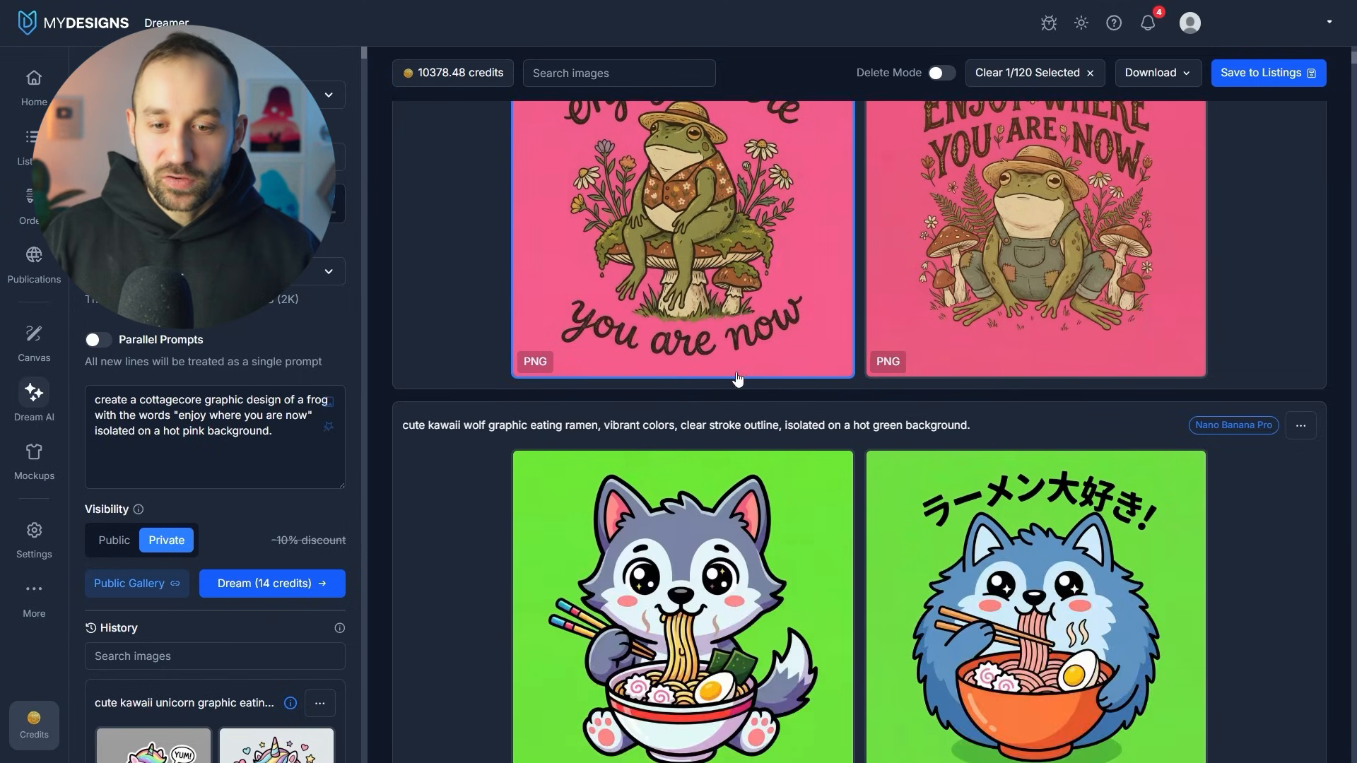
pyautogui.click(740, 347)
pyautogui.scroll(-6, 797, 497)
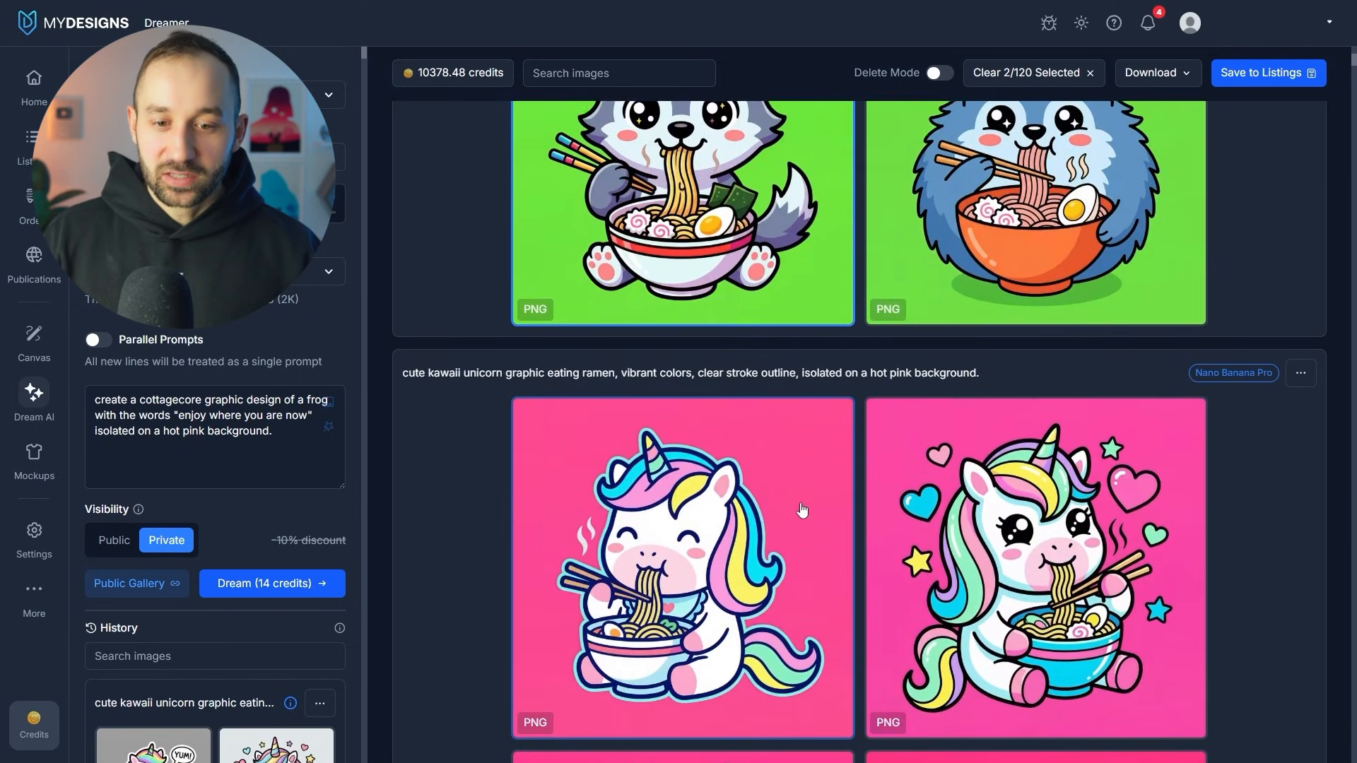
pyautogui.scroll(-6, 796, 497)
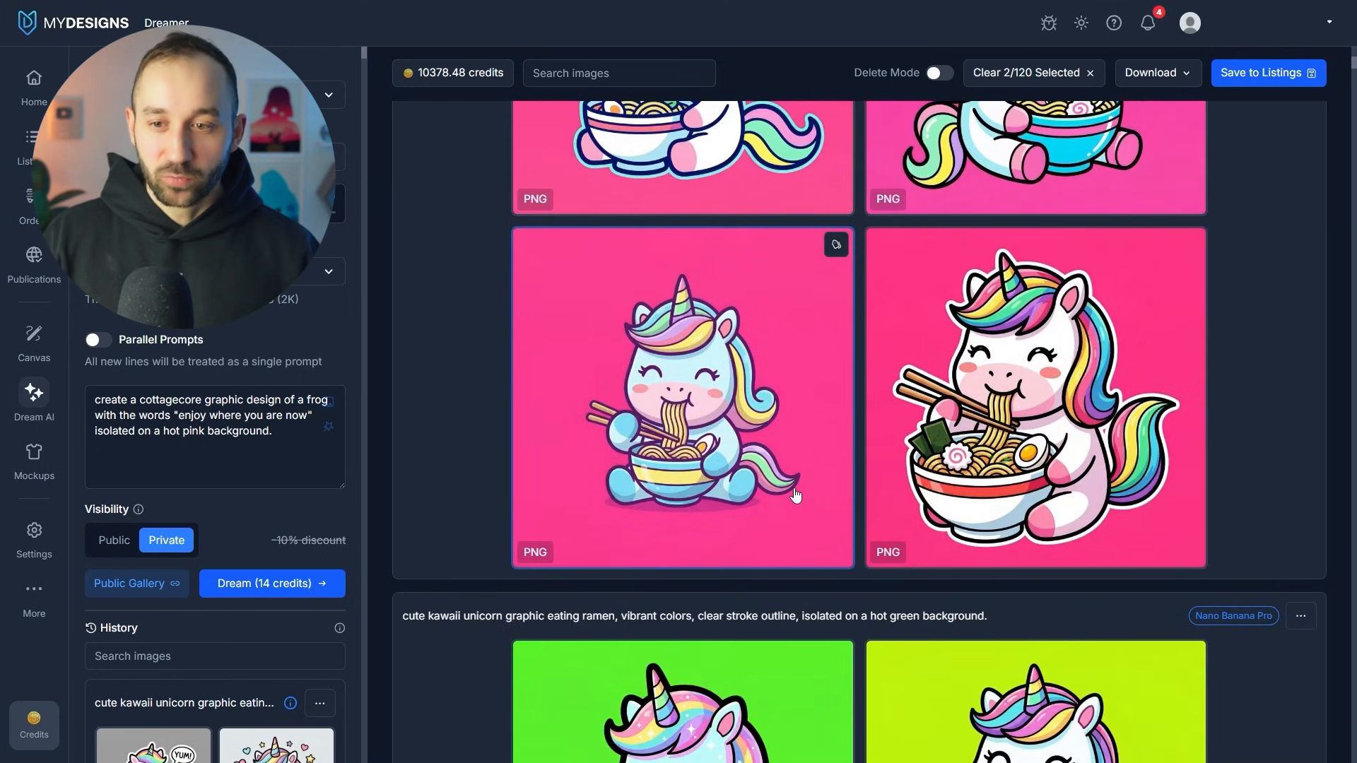
pyautogui.scroll(1, 796, 497)
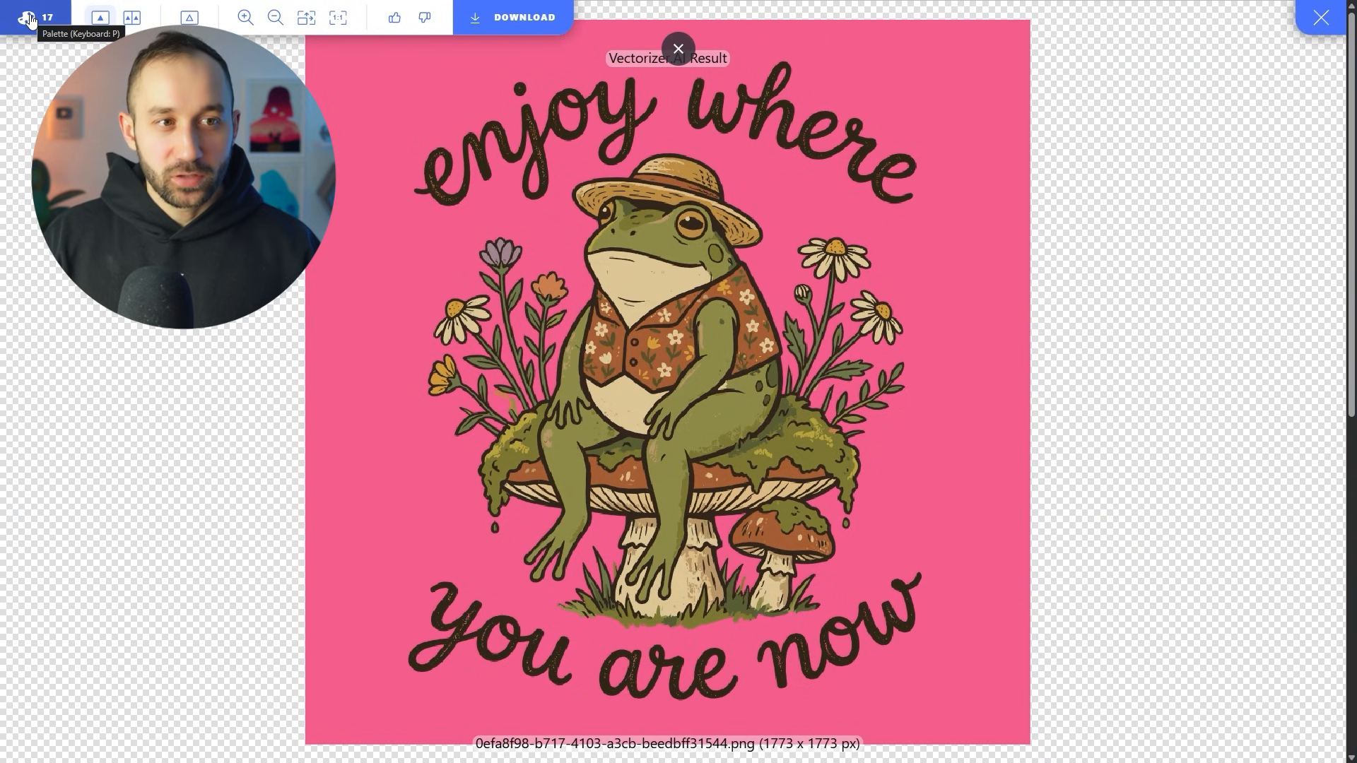
# - In Vectorizer.AI, make the frog design's hot pink background colour #f45e8c transparent and apply the palette
pyautogui.click(29, 20)
pyautogui.click(737, 106)
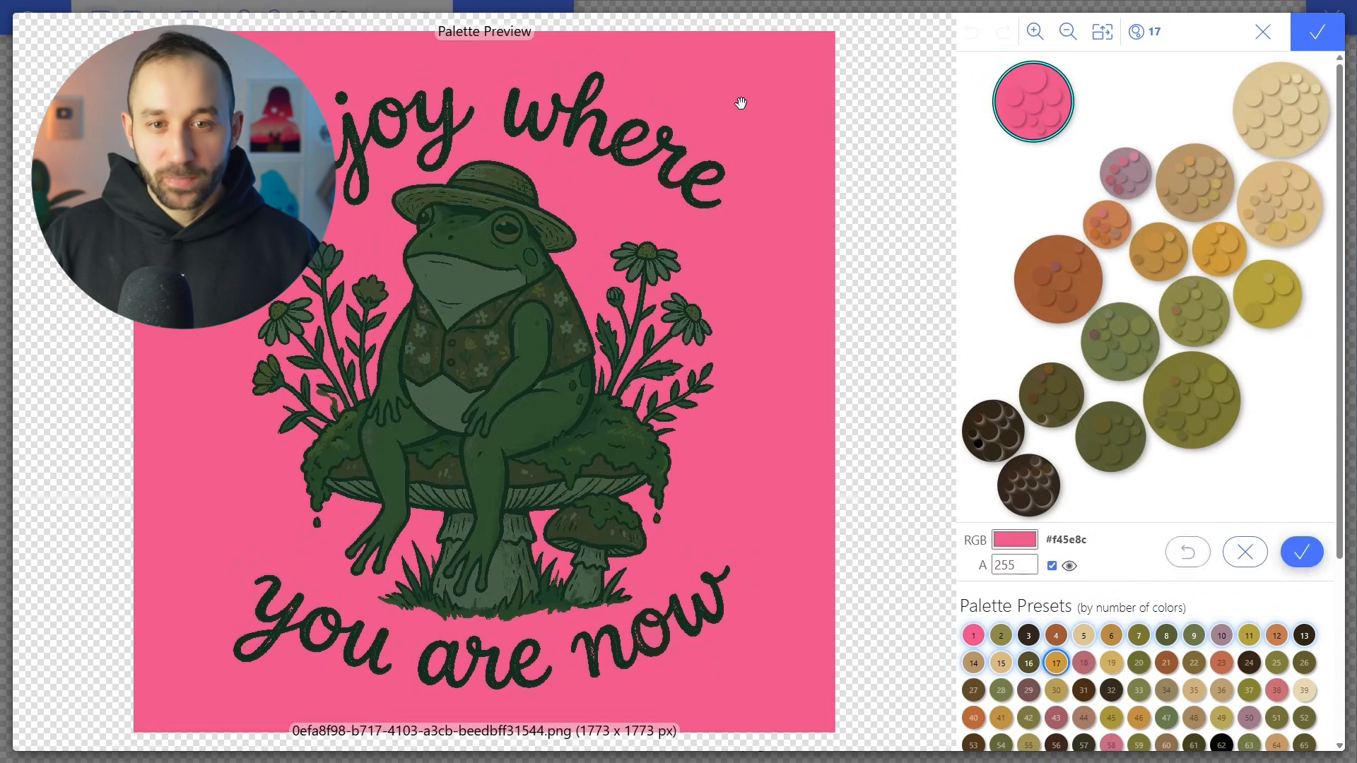
pyautogui.click(1052, 566)
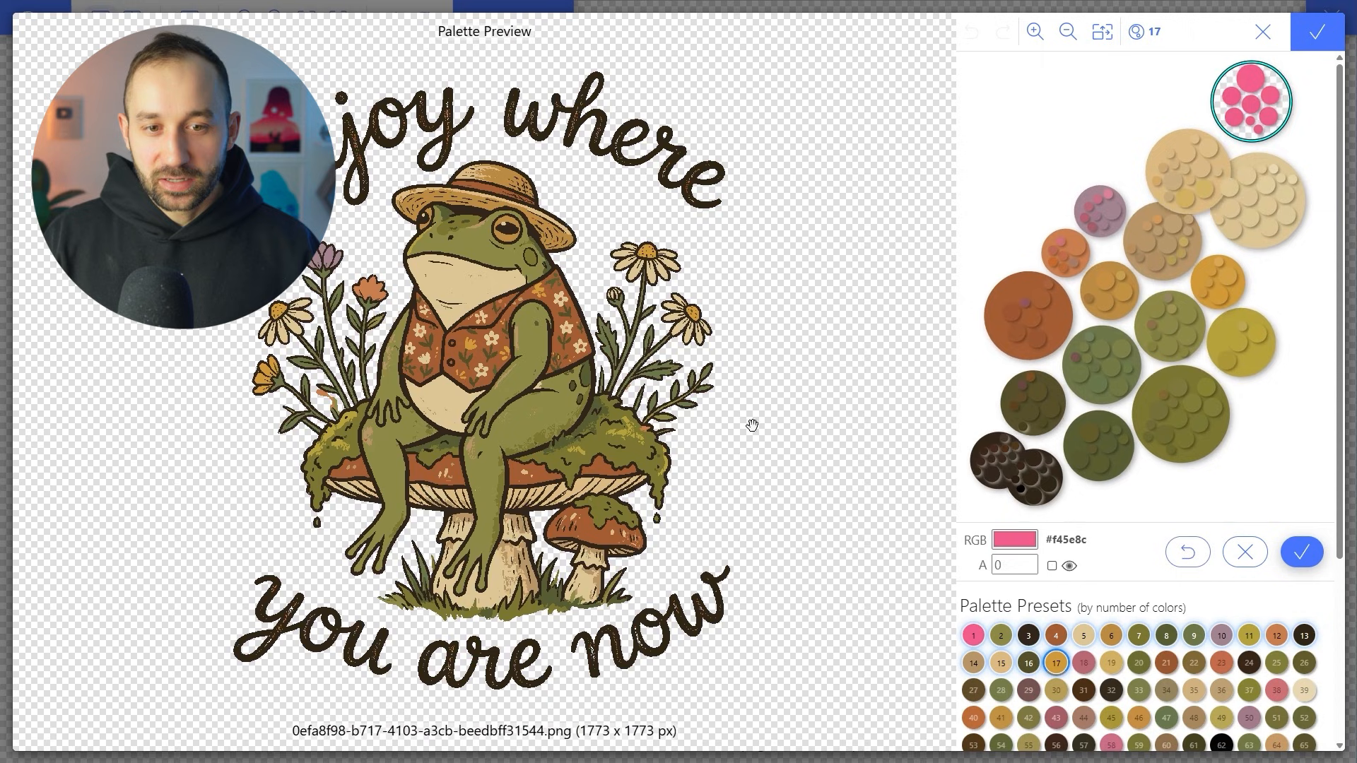
pyautogui.click(1318, 38)
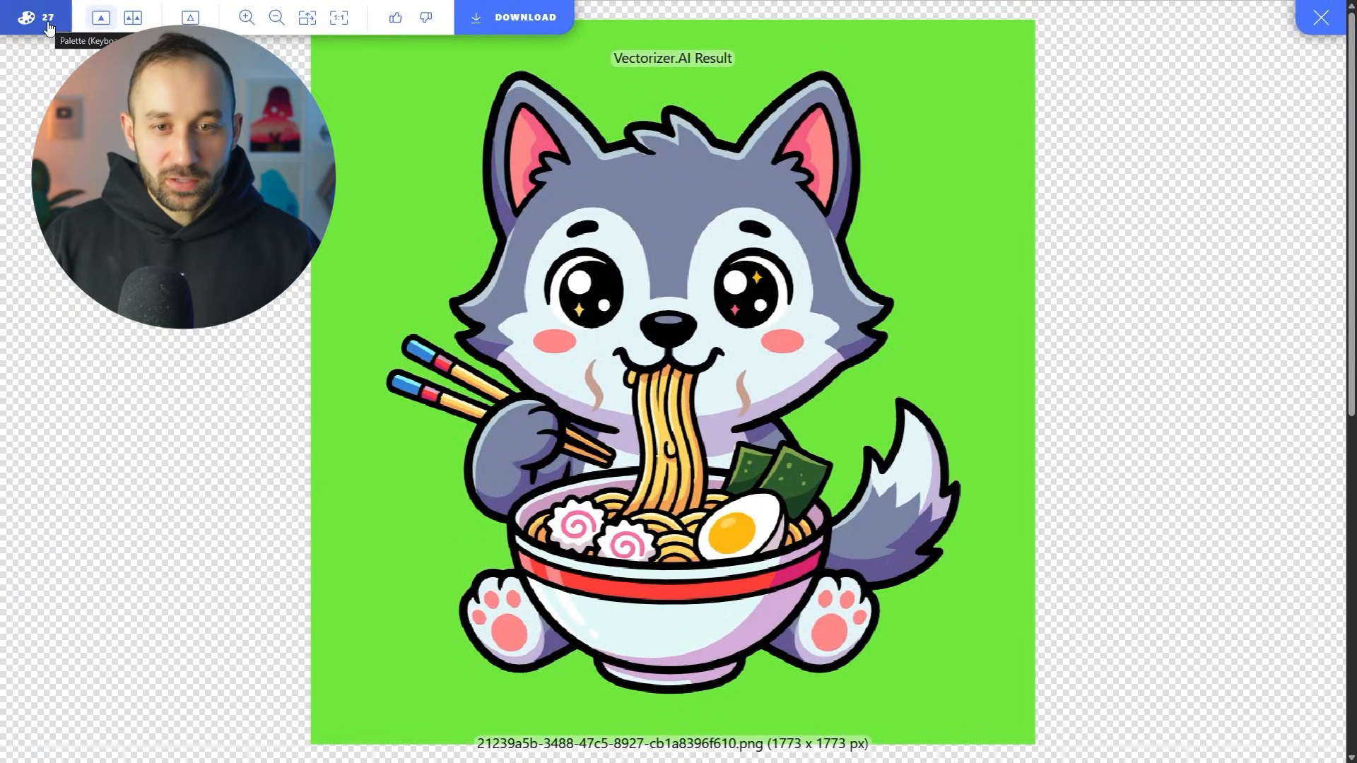
# - Make the wolf design's hot green background colour #6ee73b transparent and apply the palette
pyautogui.click(48, 28)
pyautogui.click(771, 145)
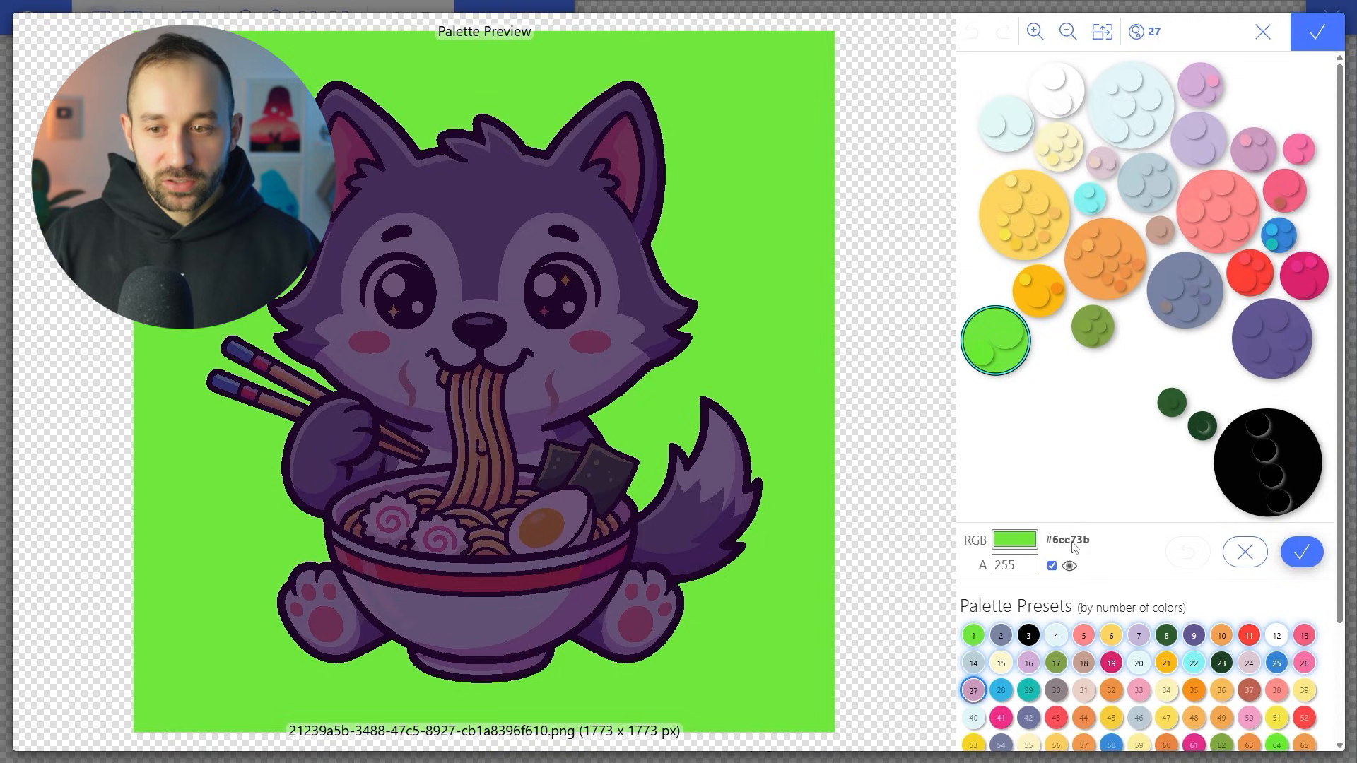
pyautogui.click(1052, 566)
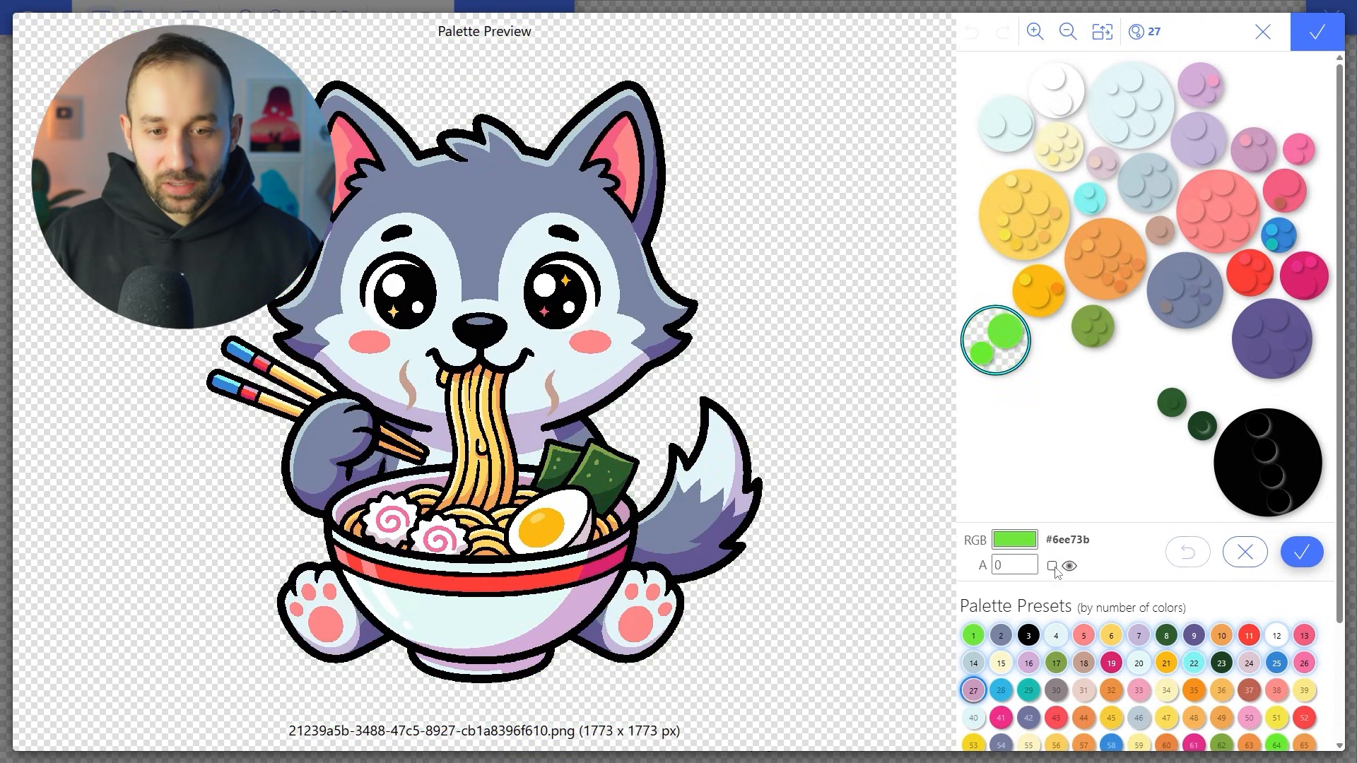
pyautogui.click(1317, 31)
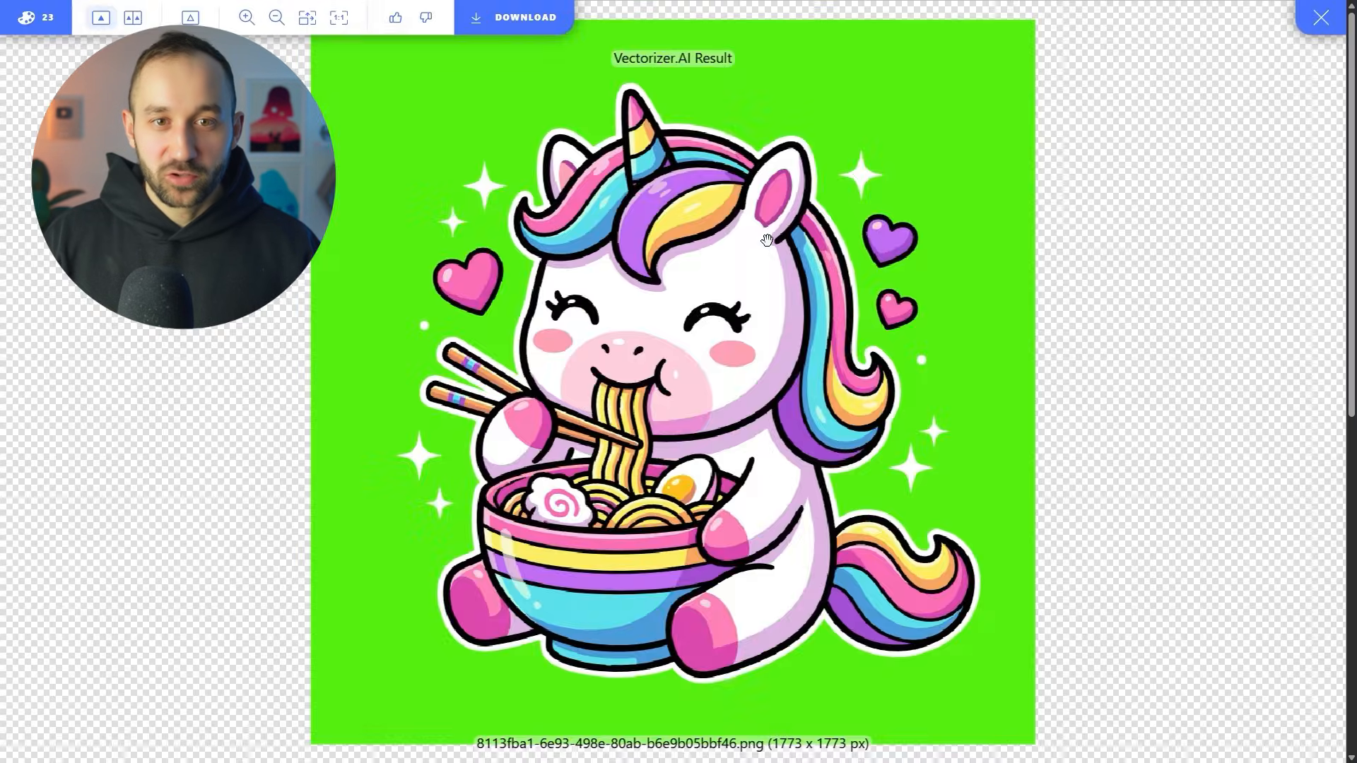
# - Make the unicorn design's hot green background colour #55f010 transparent and apply the palette
pyautogui.click(36, 28)
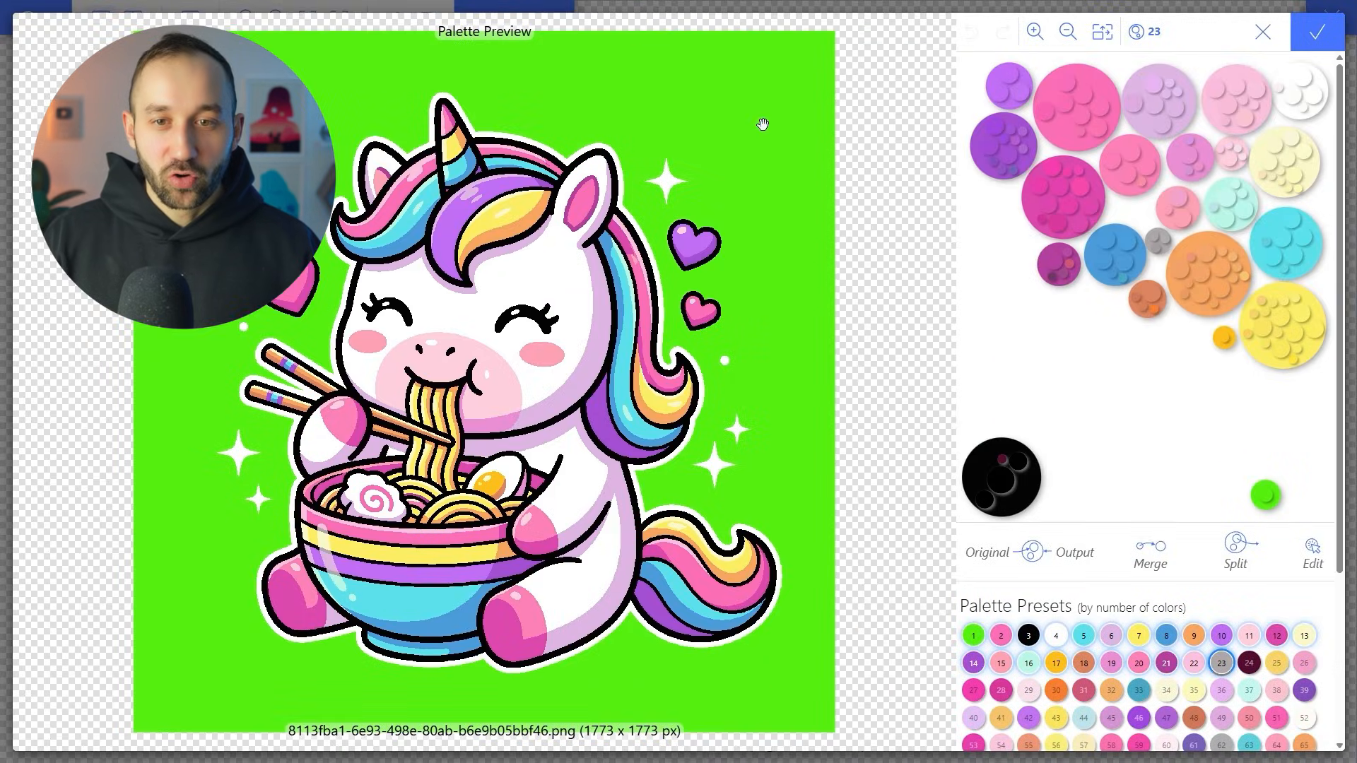
pyautogui.click(1052, 566)
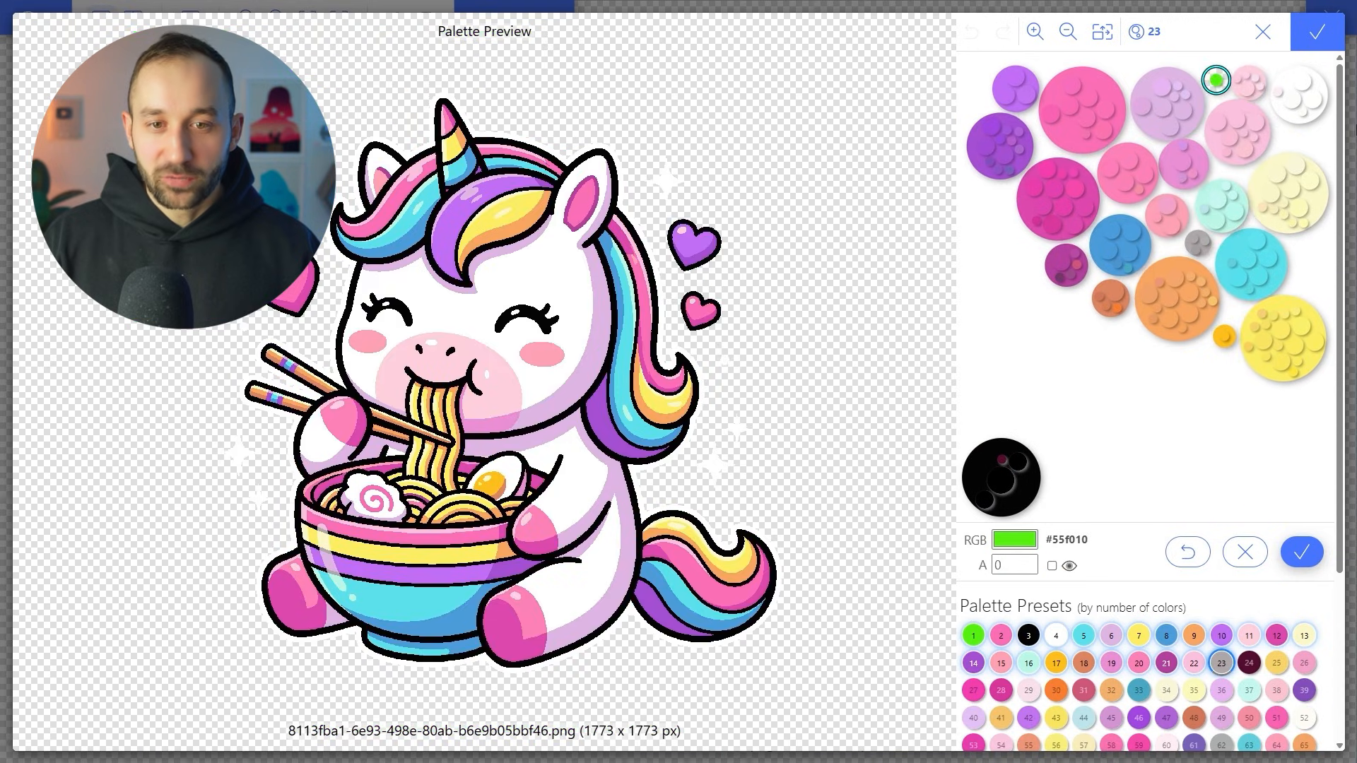
pyautogui.click(1323, 46)
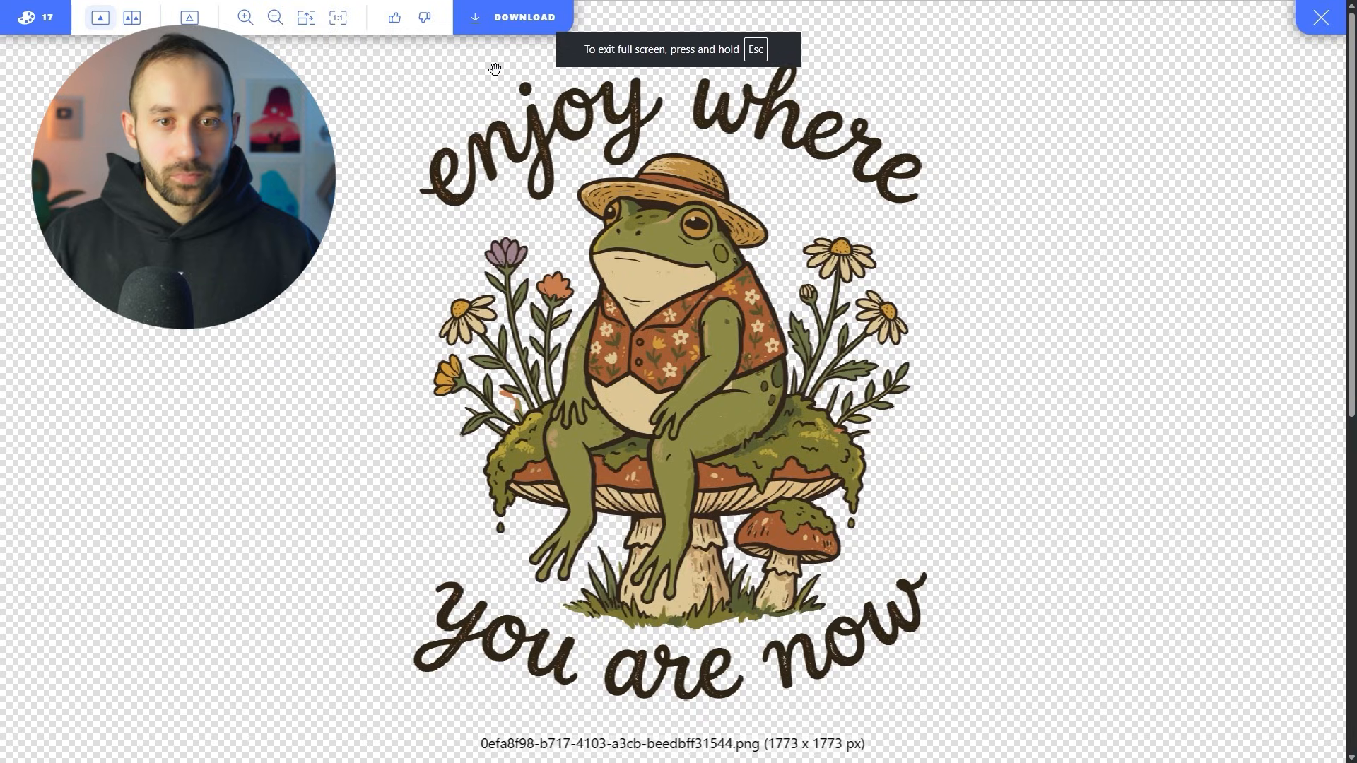
# - Download the frog design as a PNG with Clip Overflow enabled and shapes stacked on top of each other
pyautogui.click(524, 19)
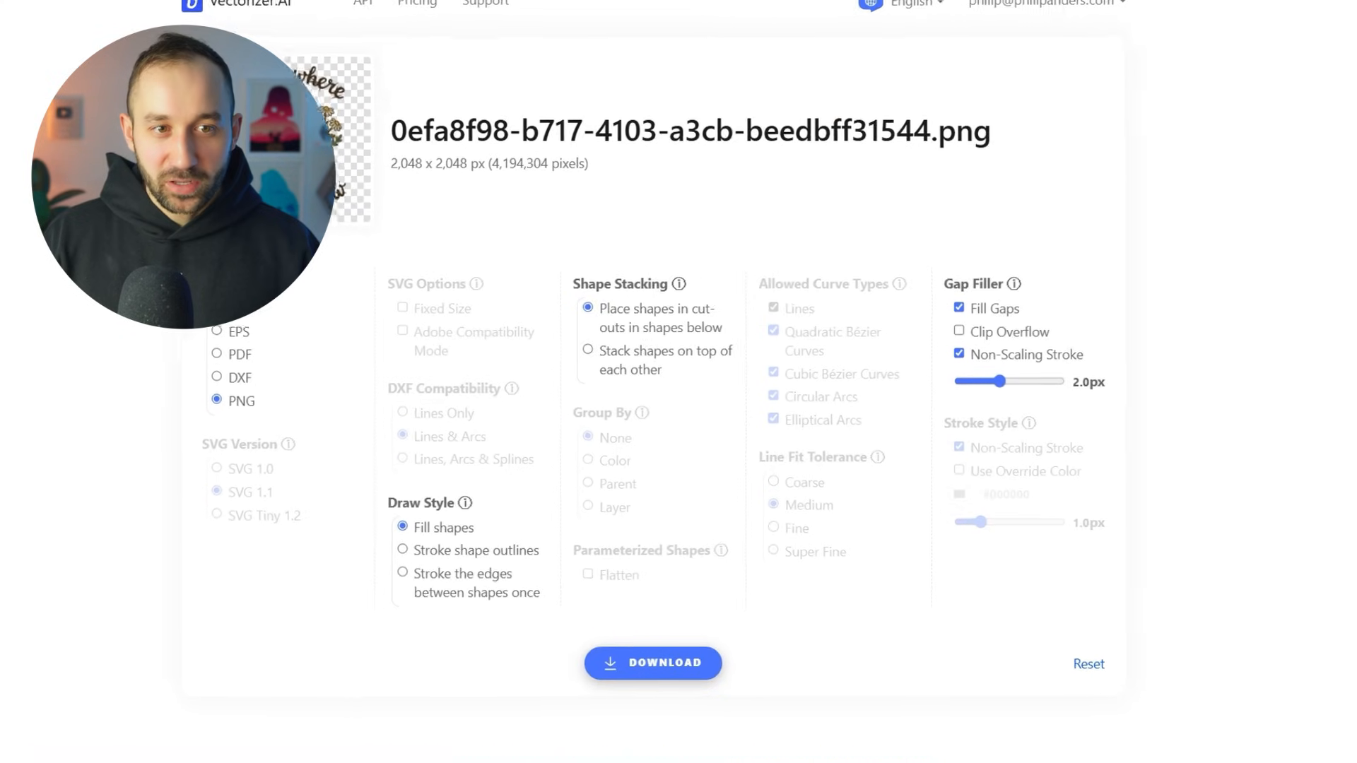
pyautogui.click(952, 331)
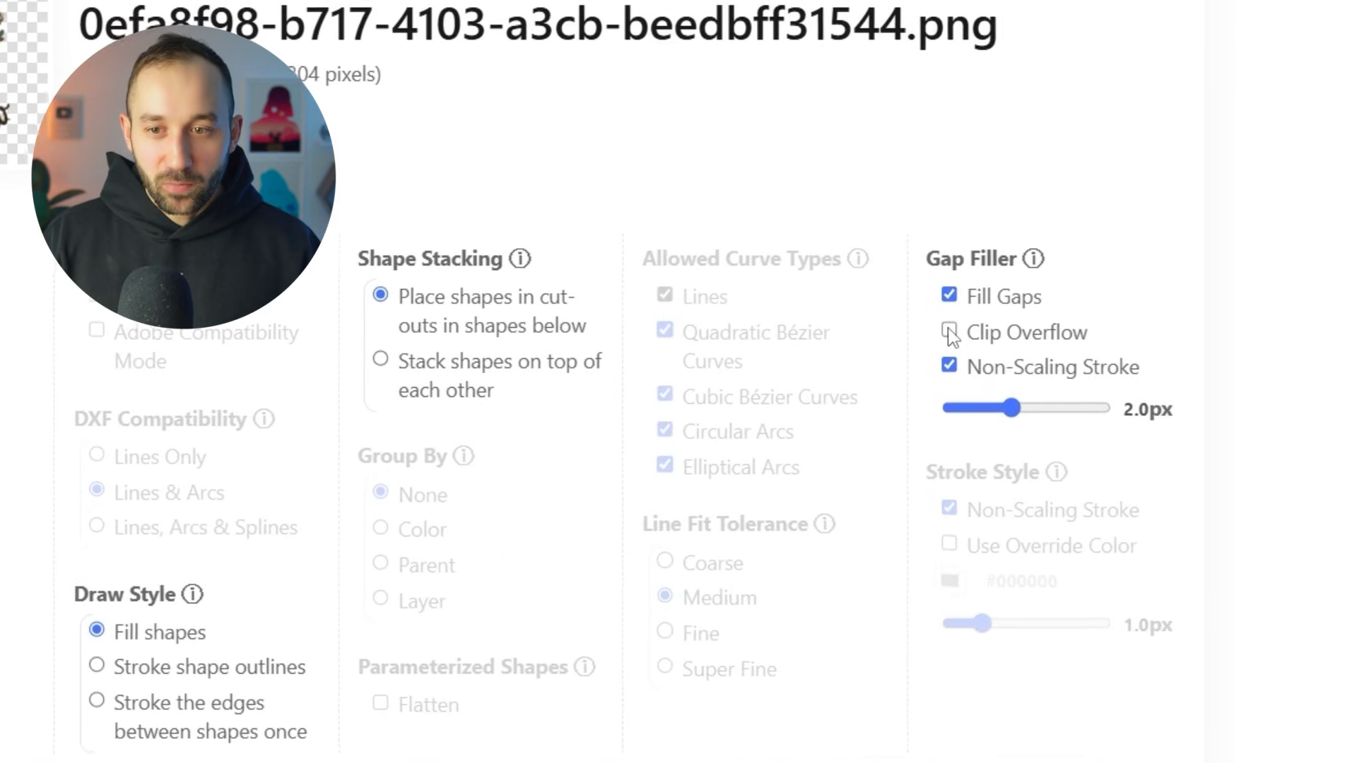
pyautogui.click(442, 380)
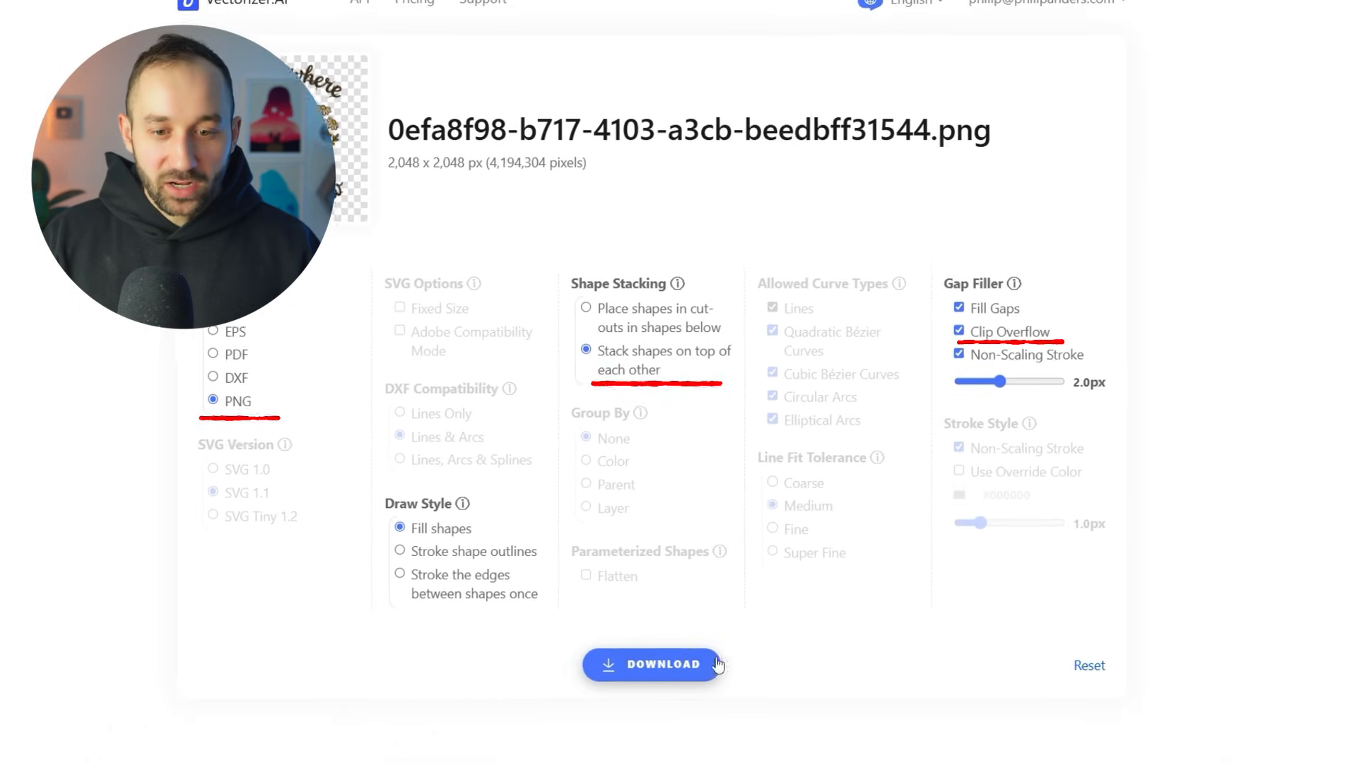
pyautogui.click(689, 651)
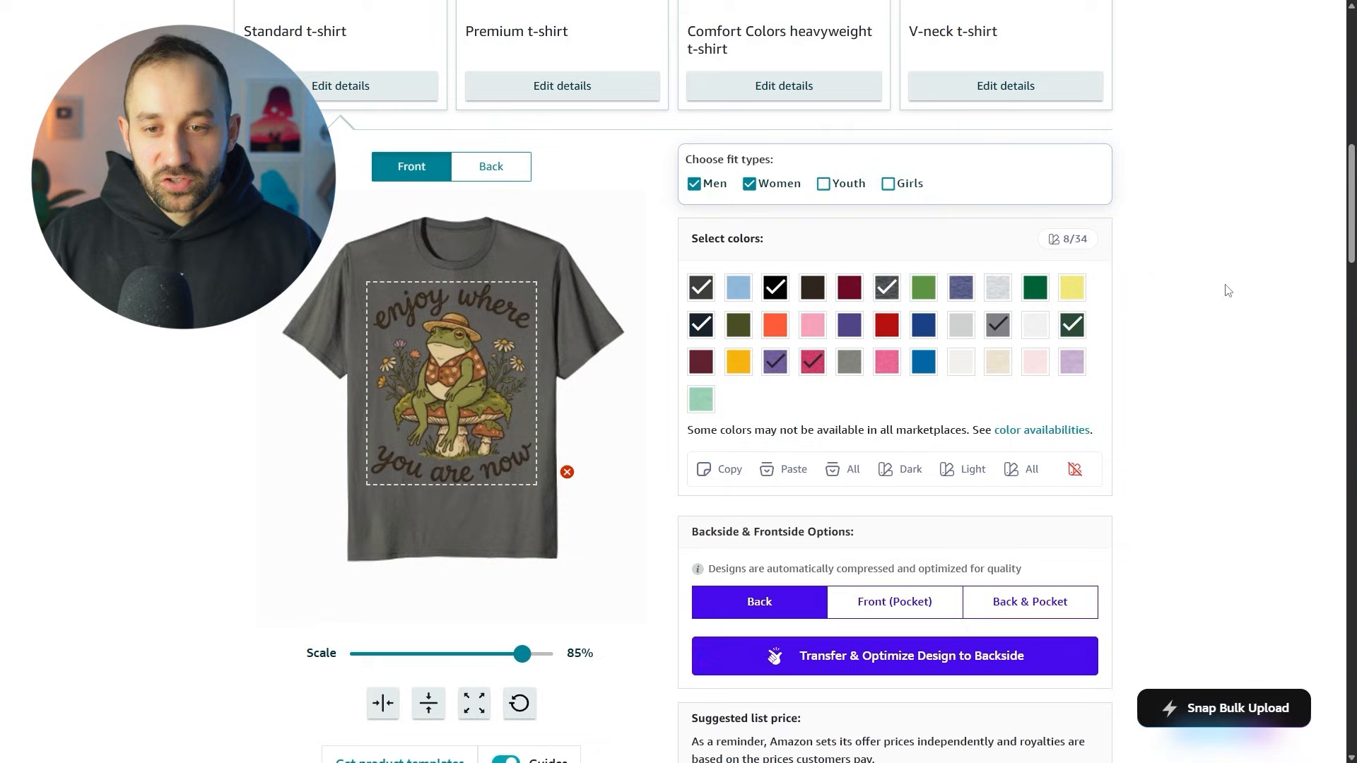
# - In the product listing, preview the frog design on the black Standard t-shirt
pyautogui.scroll(-1, 1228, 290)
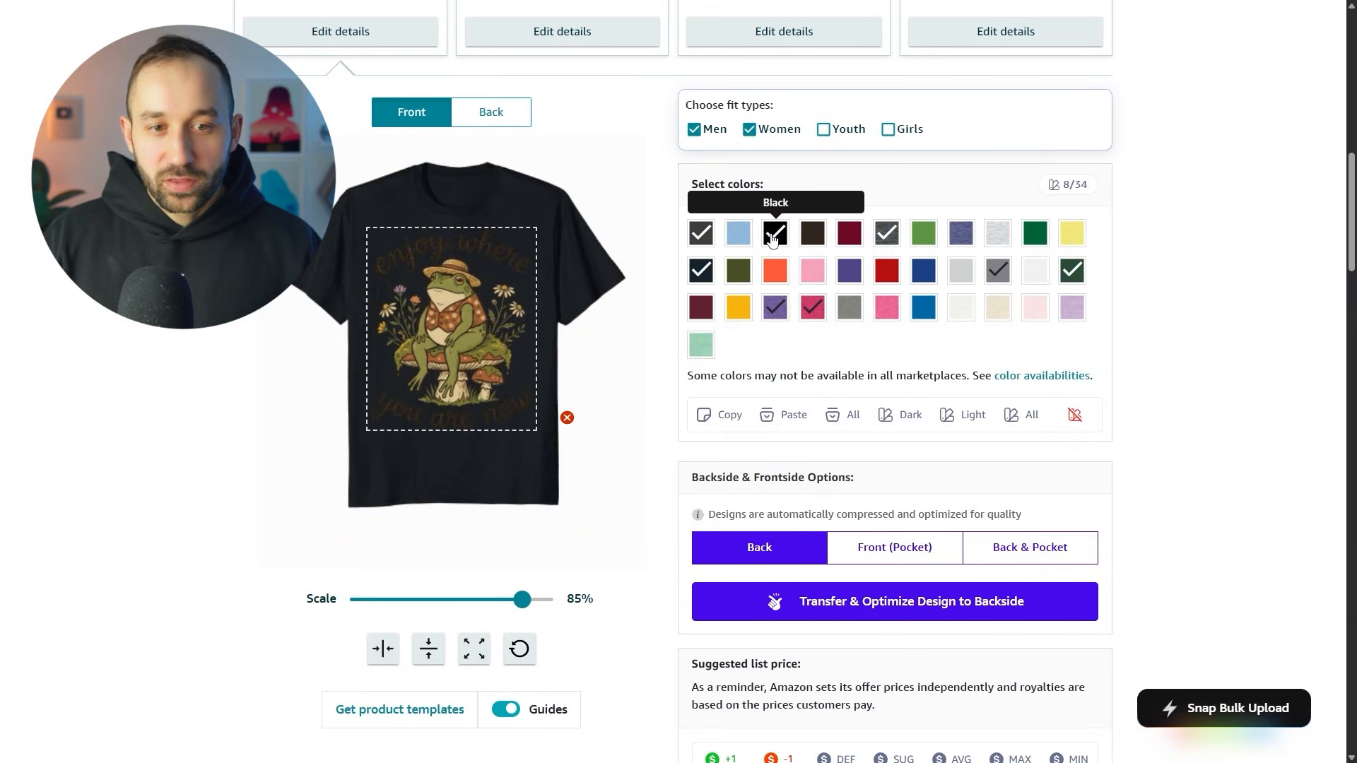
pyautogui.click(773, 237)
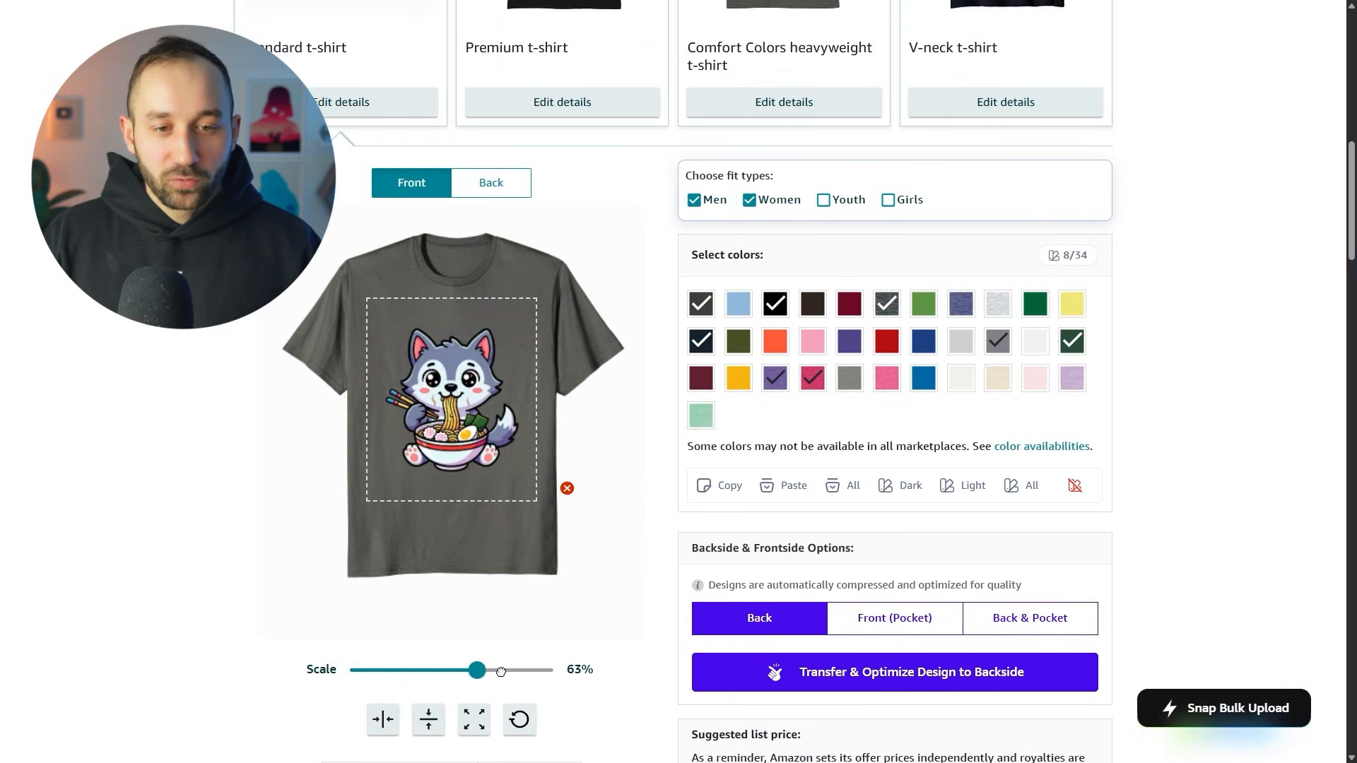
# - Scale the wolf design on the Standard t-shirt to 78% and enable all shirt colours
pyautogui.moveTo(501, 671); pyautogui.dragTo(508, 671)
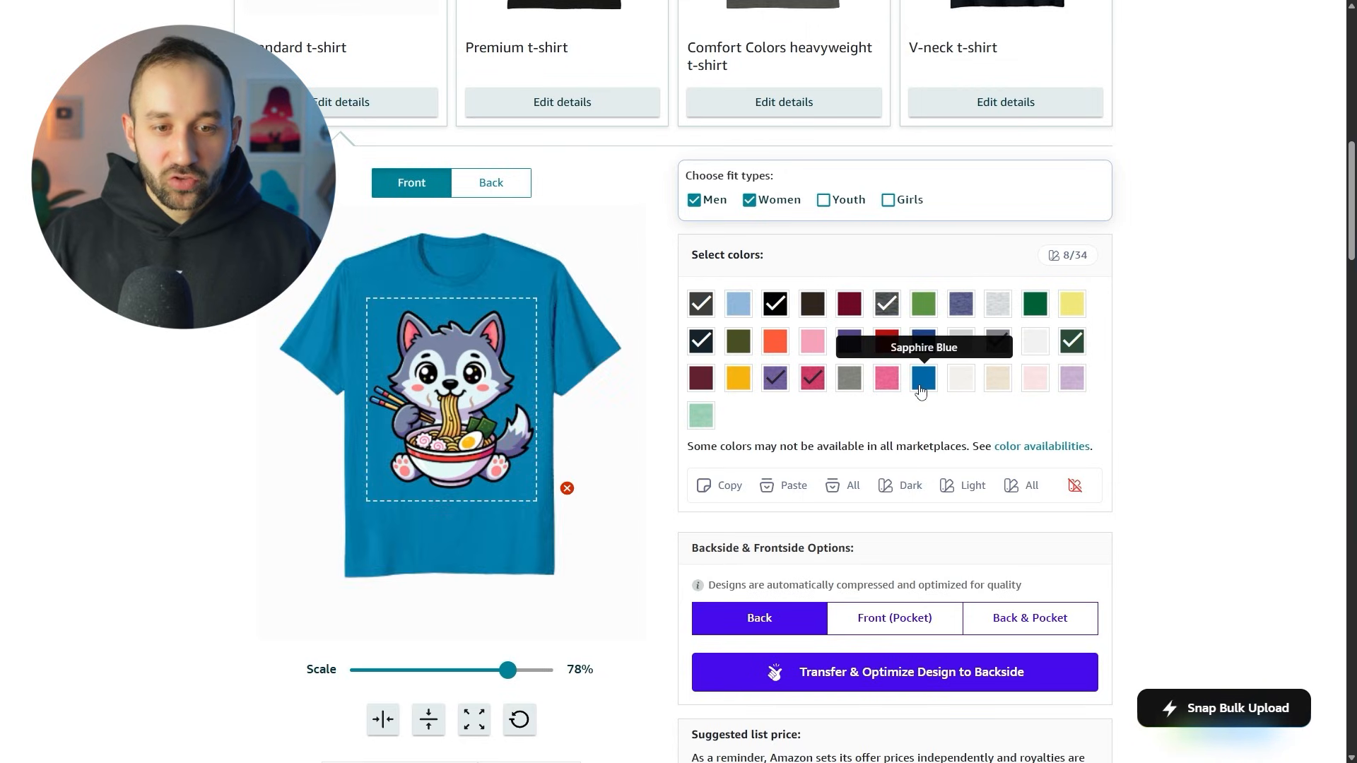
pyautogui.click(1023, 486)
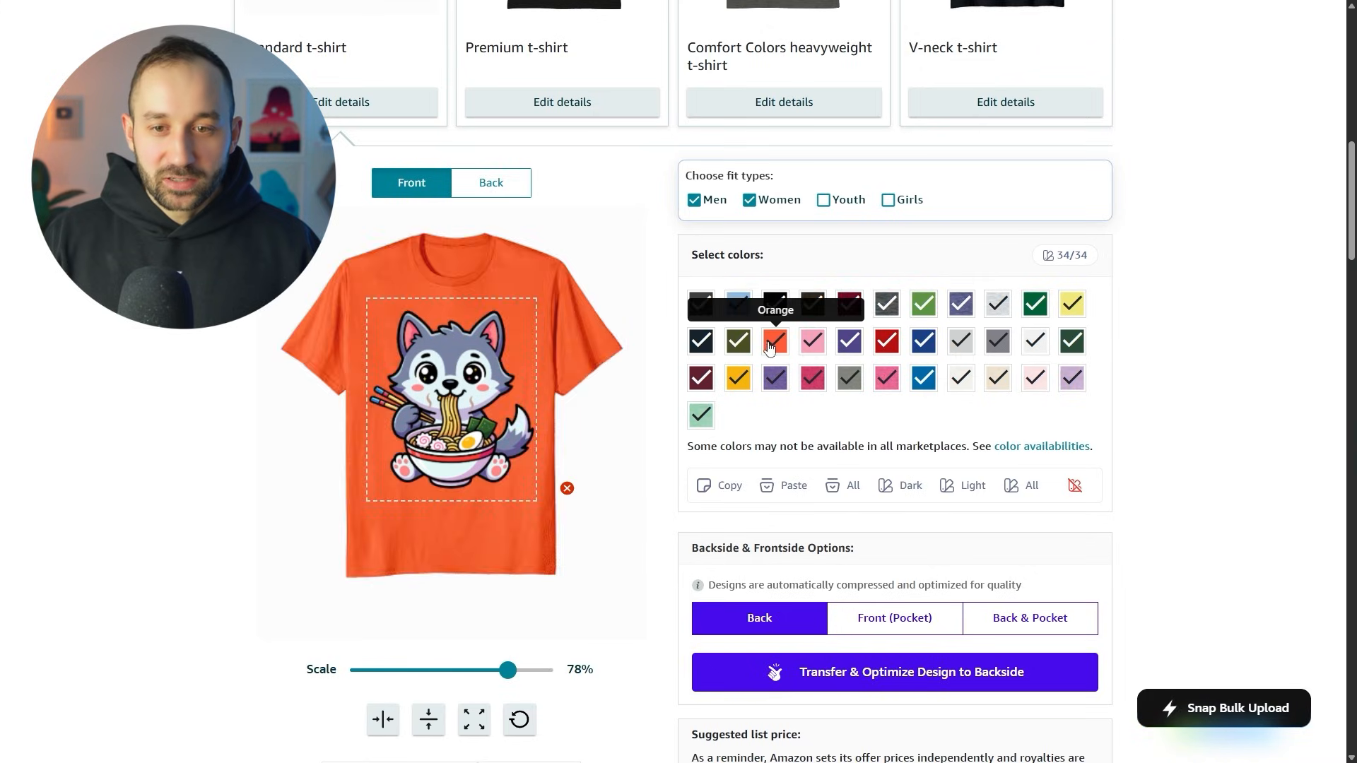
# - Scale the unicorn design on the Standard t-shirt to 77% and move it slightly higher within the print area
pyautogui.scroll(-1, 700, 417)
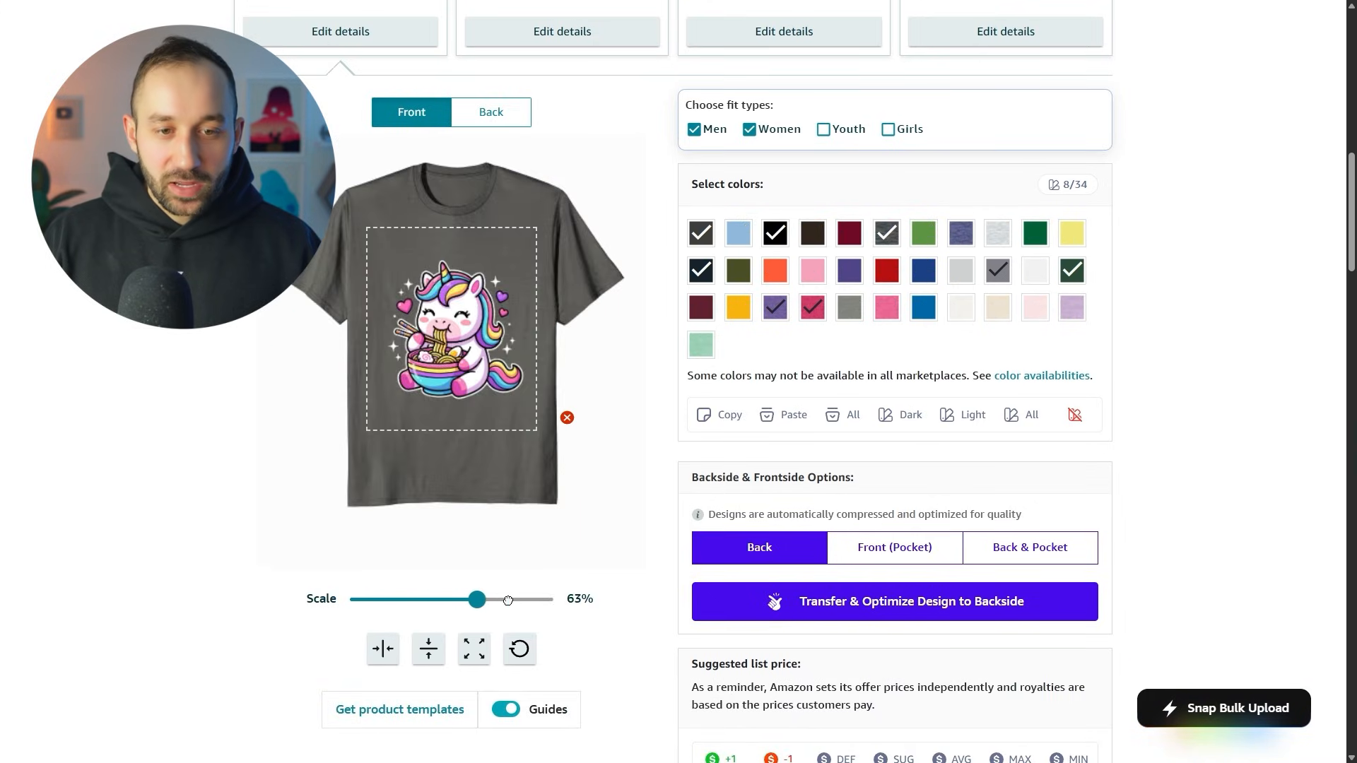
pyautogui.moveTo(476, 599); pyautogui.dragTo(508, 599)
pyautogui.moveTo(480, 343); pyautogui.dragTo(476, 330)
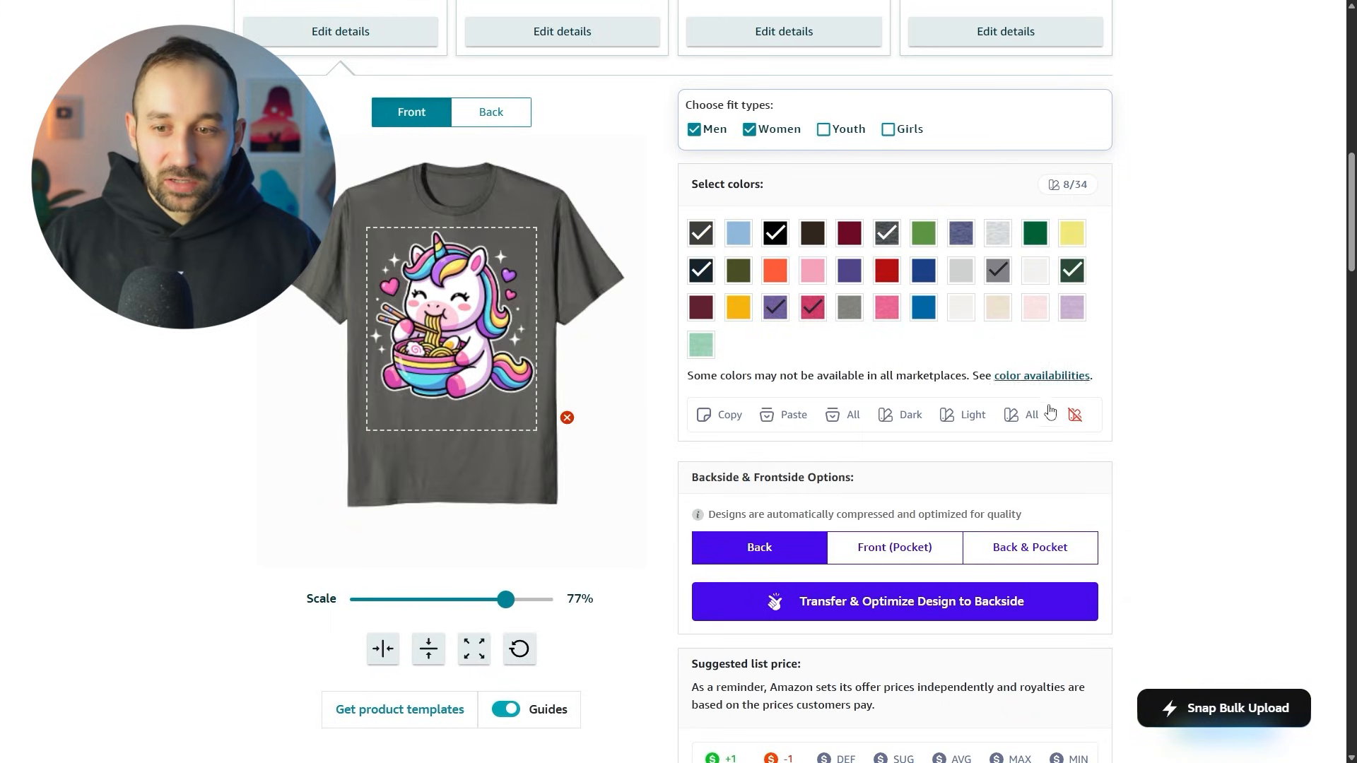
# - Enable all shirt colours for the unicorn design except the two near-white ones
pyautogui.click(1023, 415)
pyautogui.click(1034, 279)
pyautogui.click(966, 310)
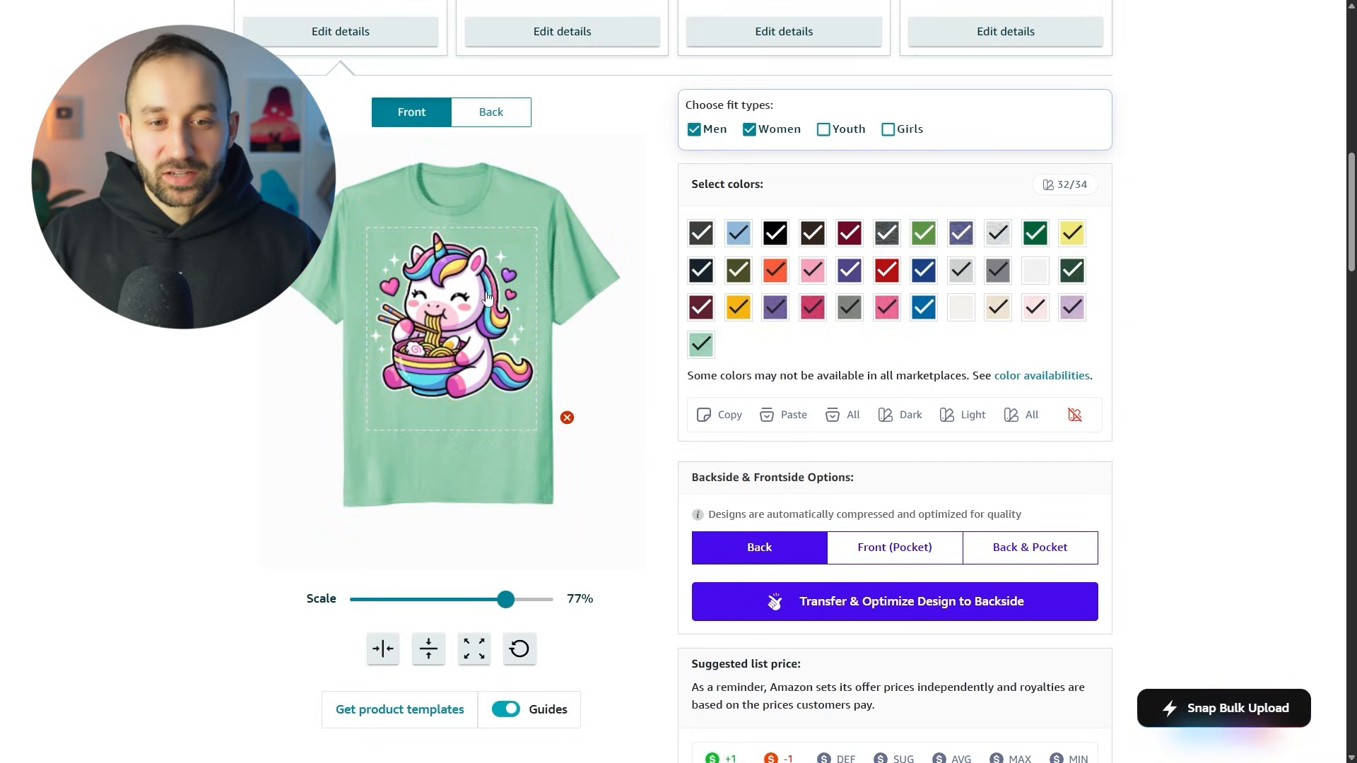
pyautogui.scroll(2, 1197, 375)
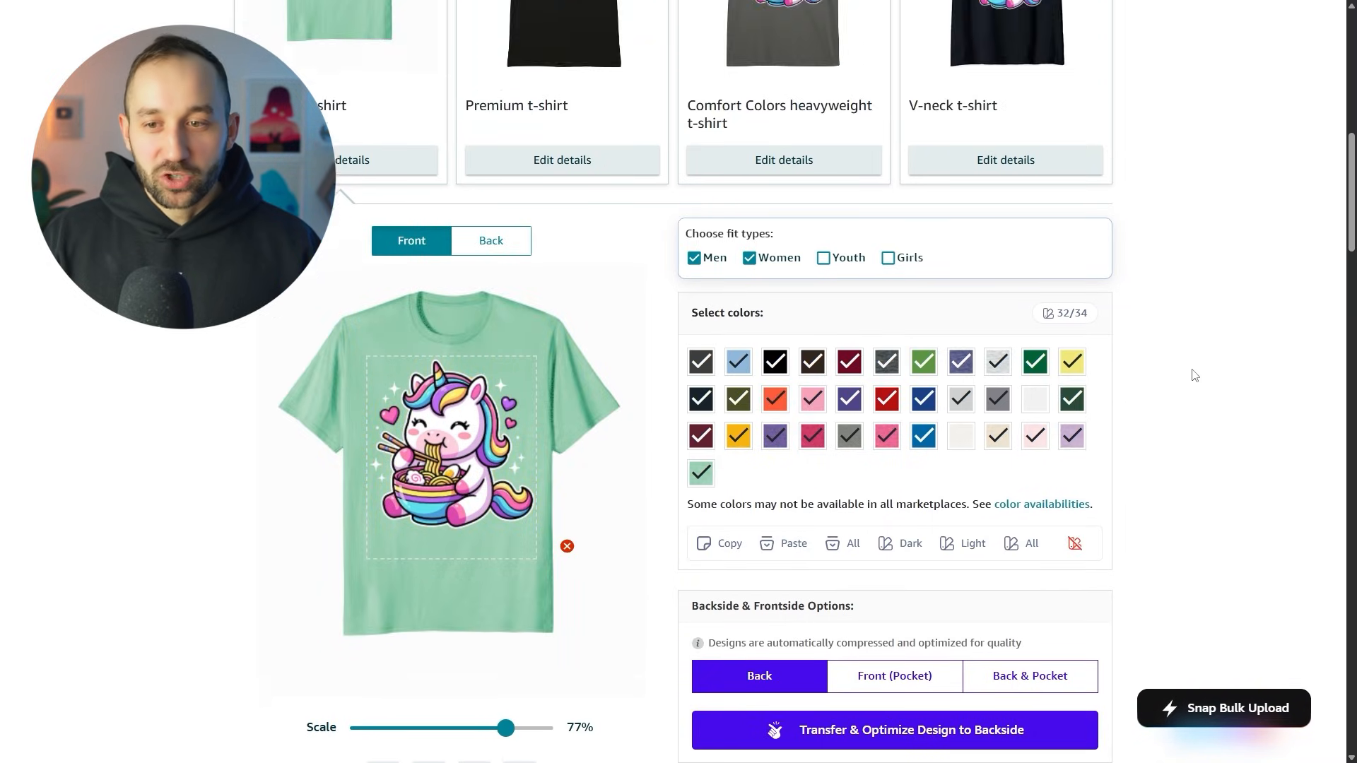
pyautogui.scroll(-2, 1197, 375)
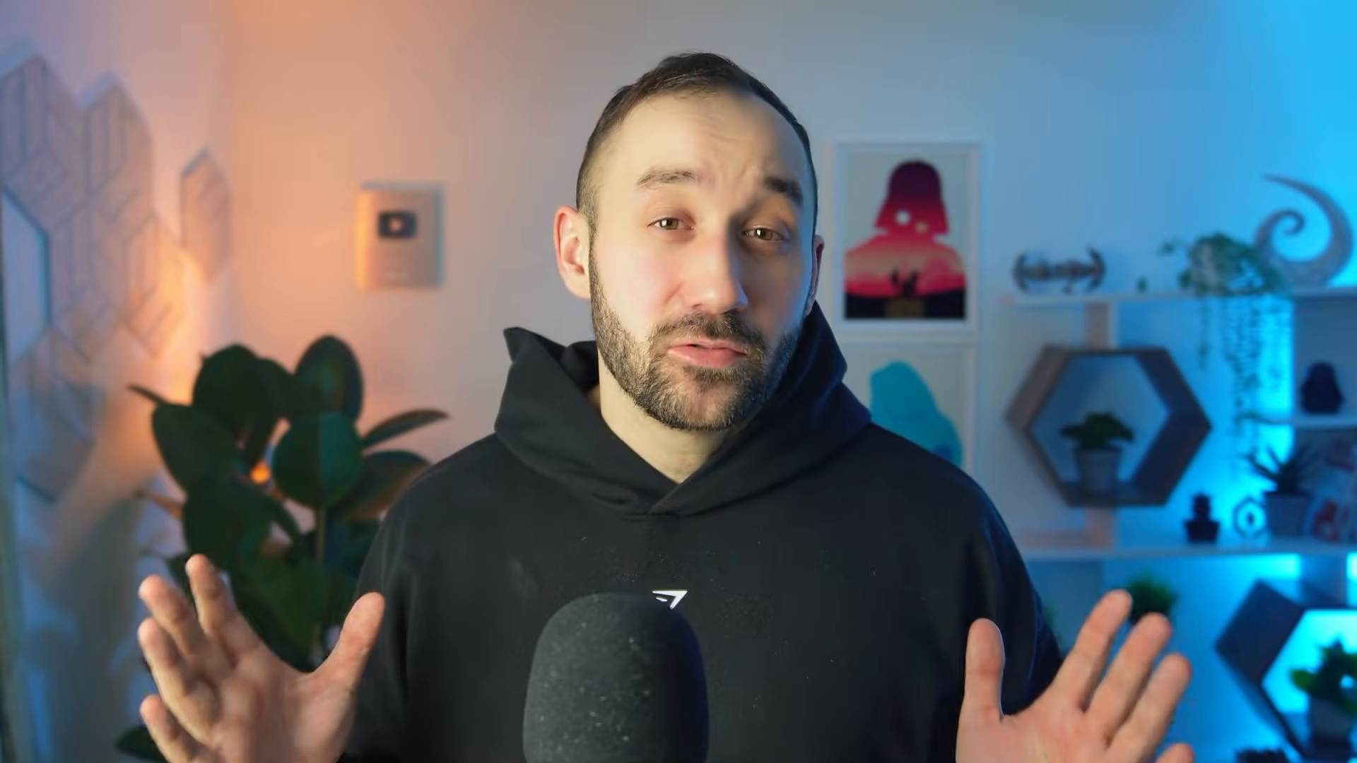